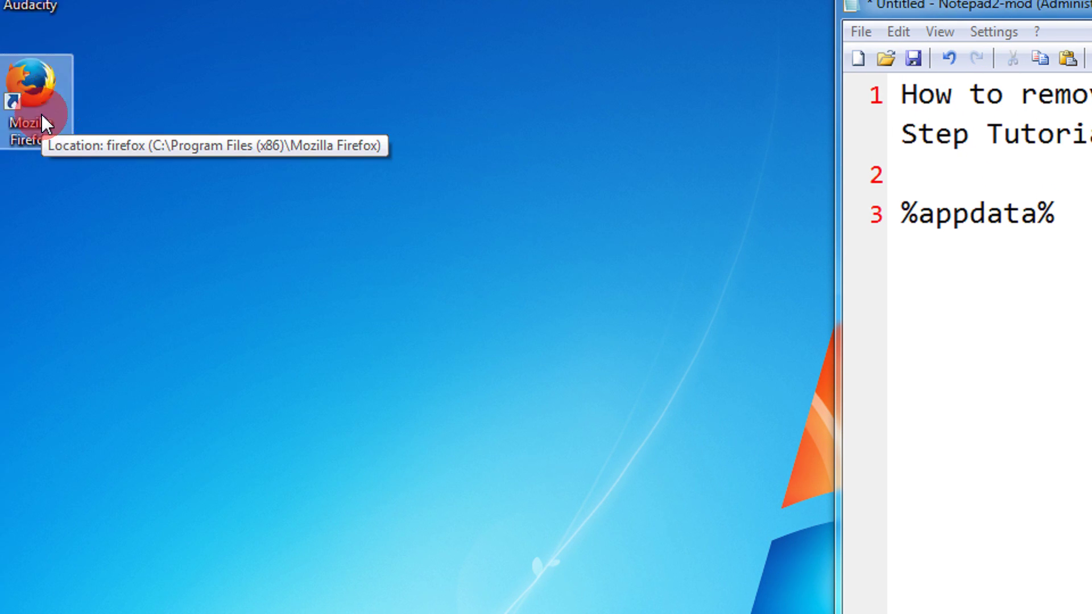
Launch Firefox and view the installed extensions in the Add-ons Manager
double_click(42, 120)
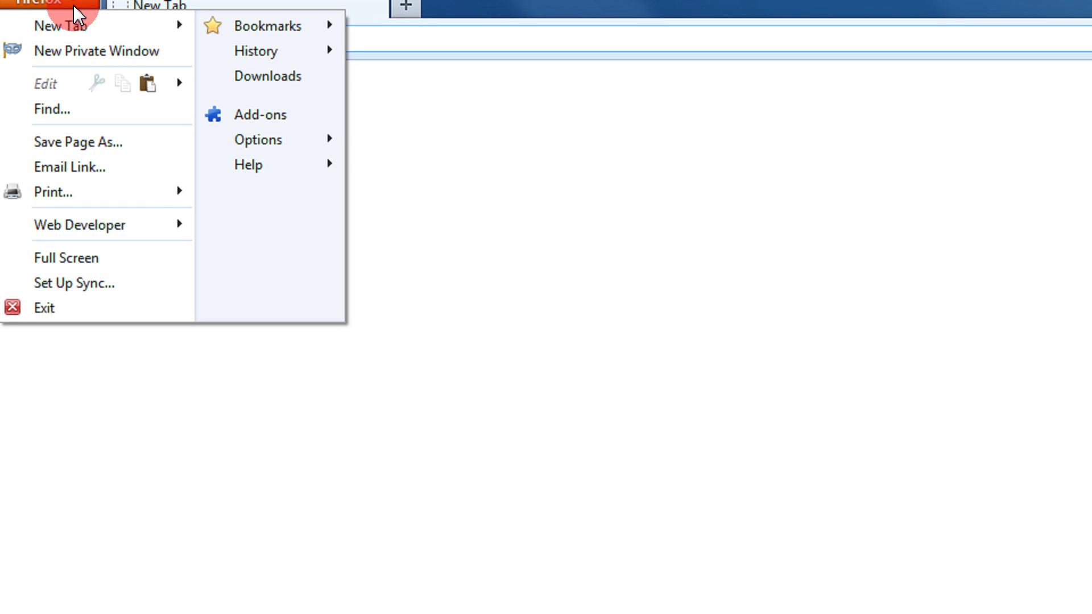
click(295, 125)
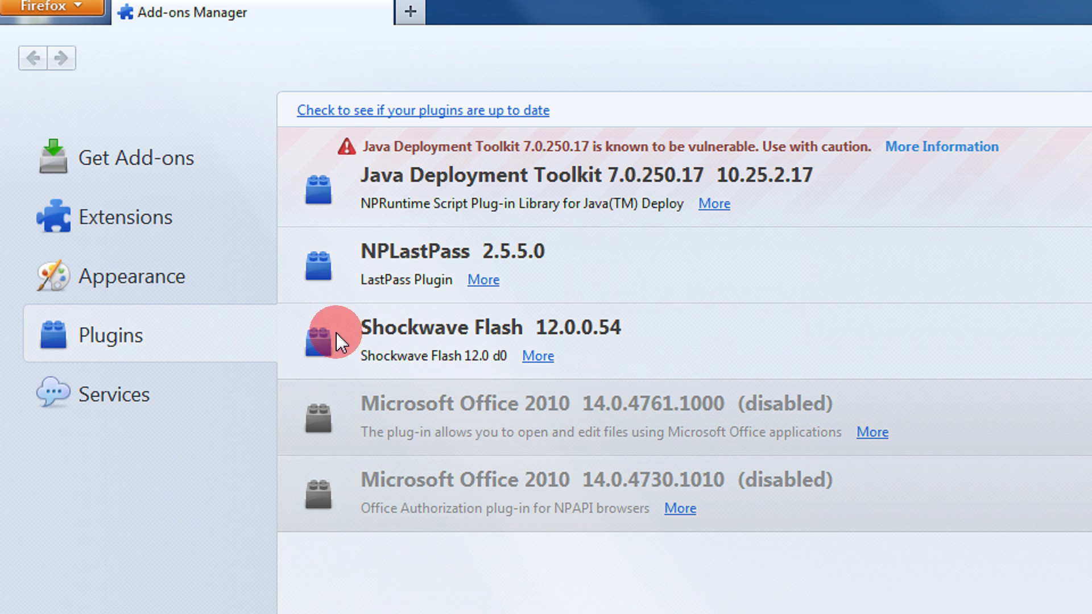
click(220, 218)
Review the home page addresses in Firefox Options and close without changes
click(34, 6)
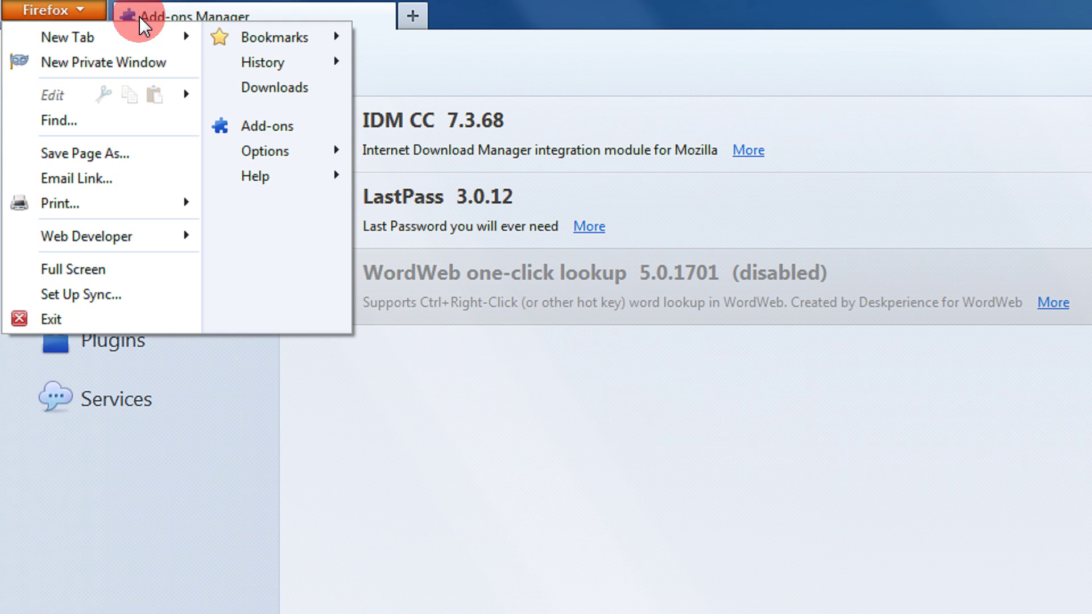
click(265, 153)
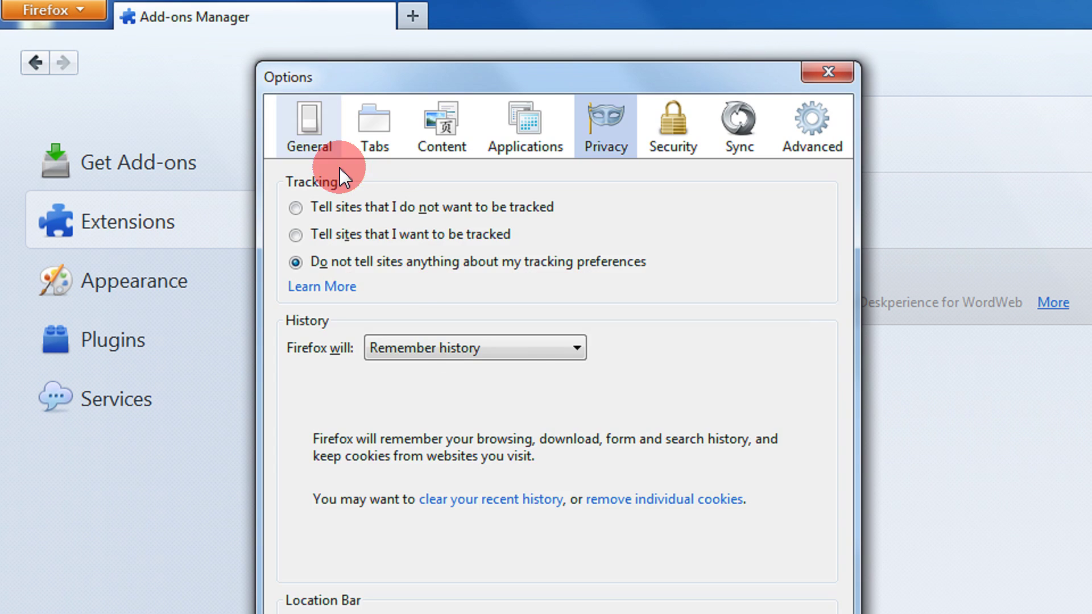
click(313, 137)
click(446, 244)
drag(447, 245, 707, 245)
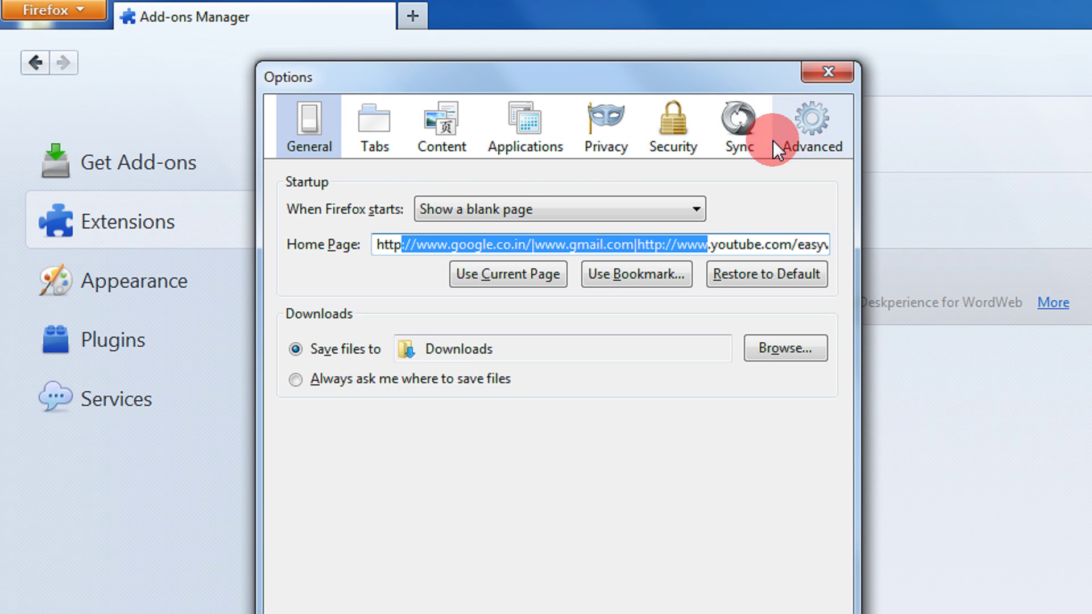
click(808, 67)
Quit Firefox
right_click(780, 12)
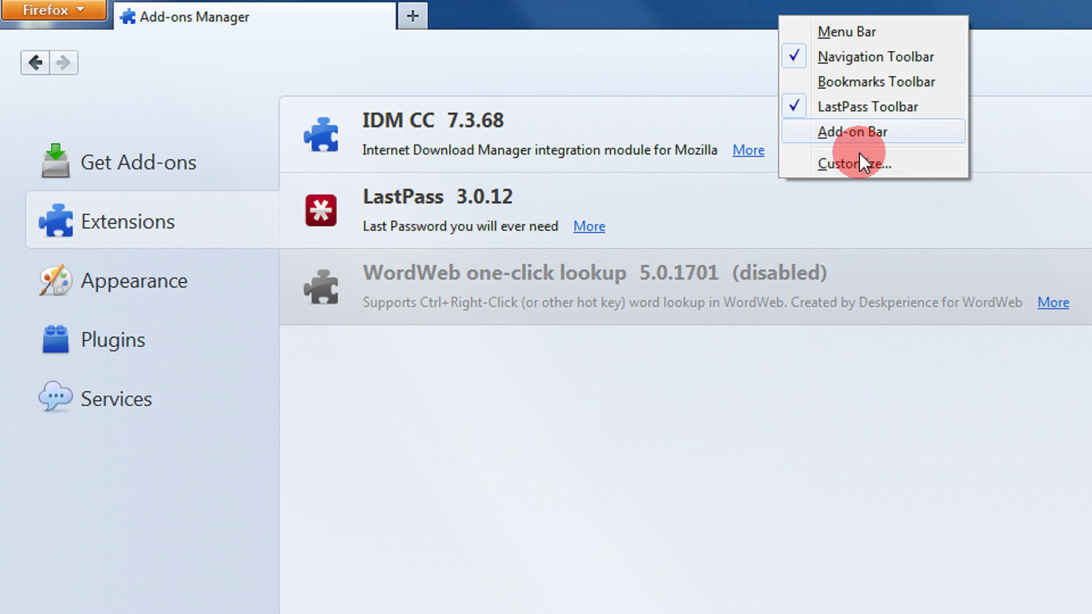
click(85, 8)
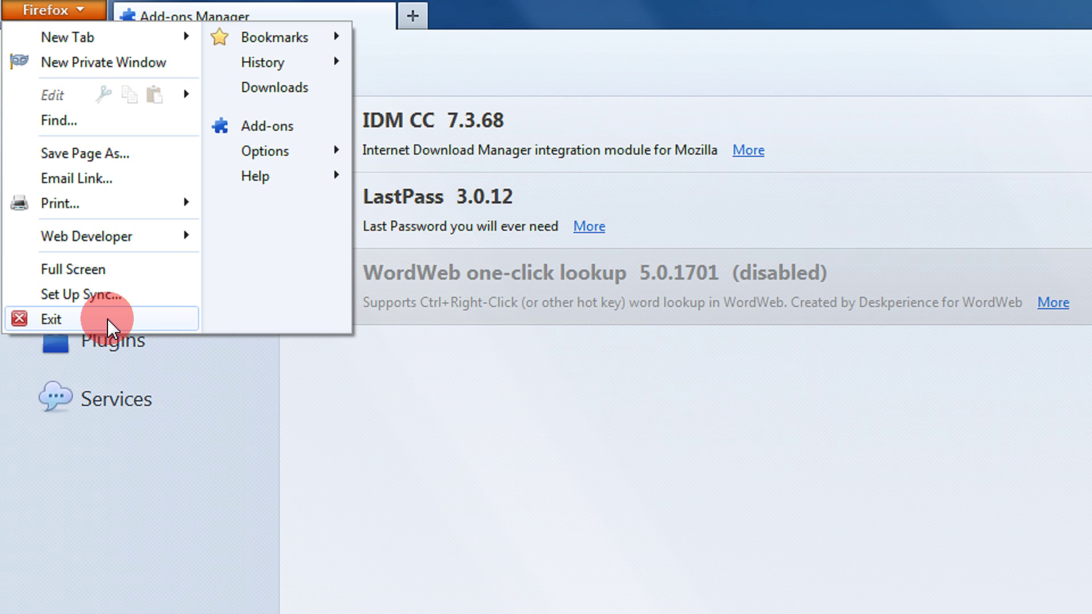
click(108, 319)
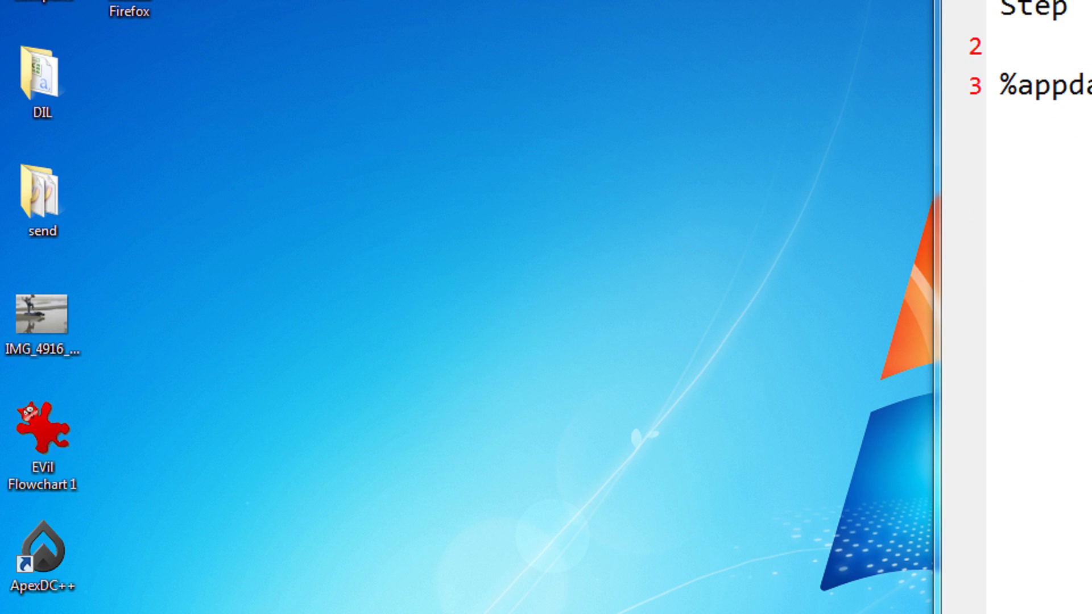
In Control Panel, switch View by to Category and back to Large icons, then open Programs and Features
key(super)
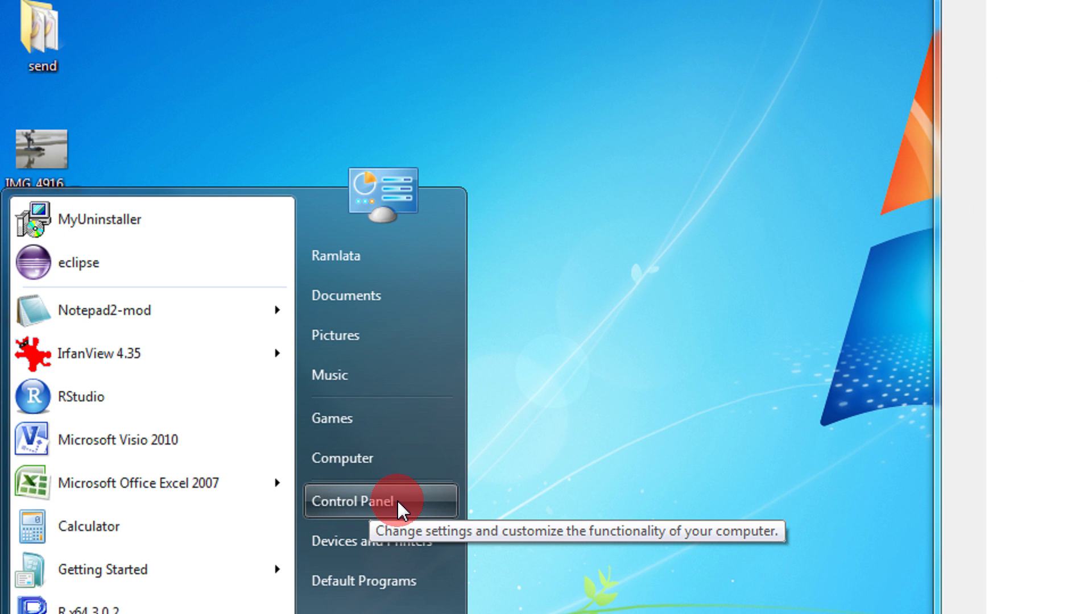
click(397, 500)
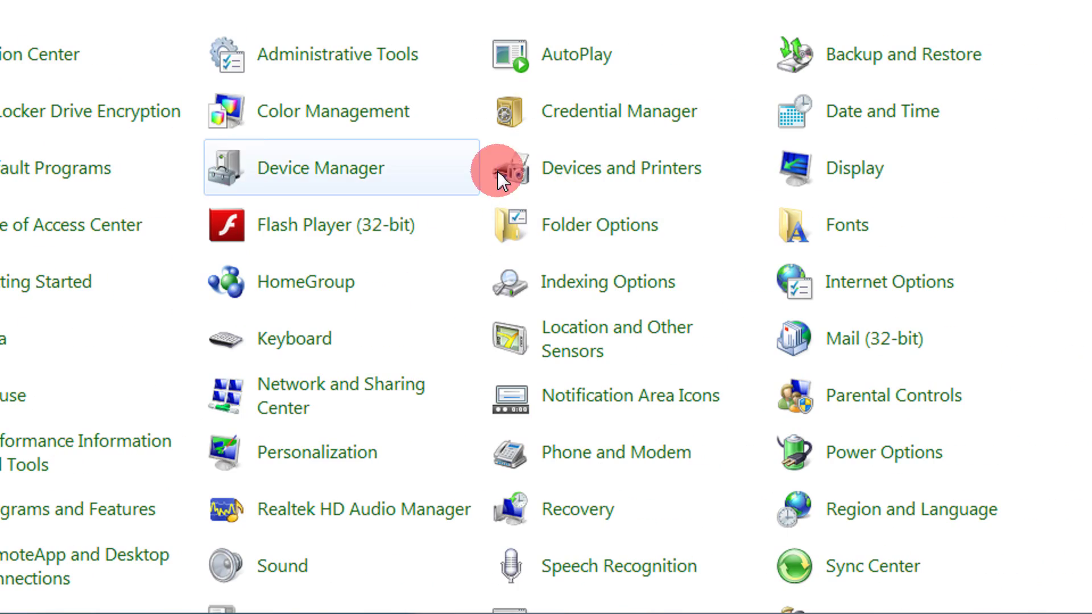
click(1036, 50)
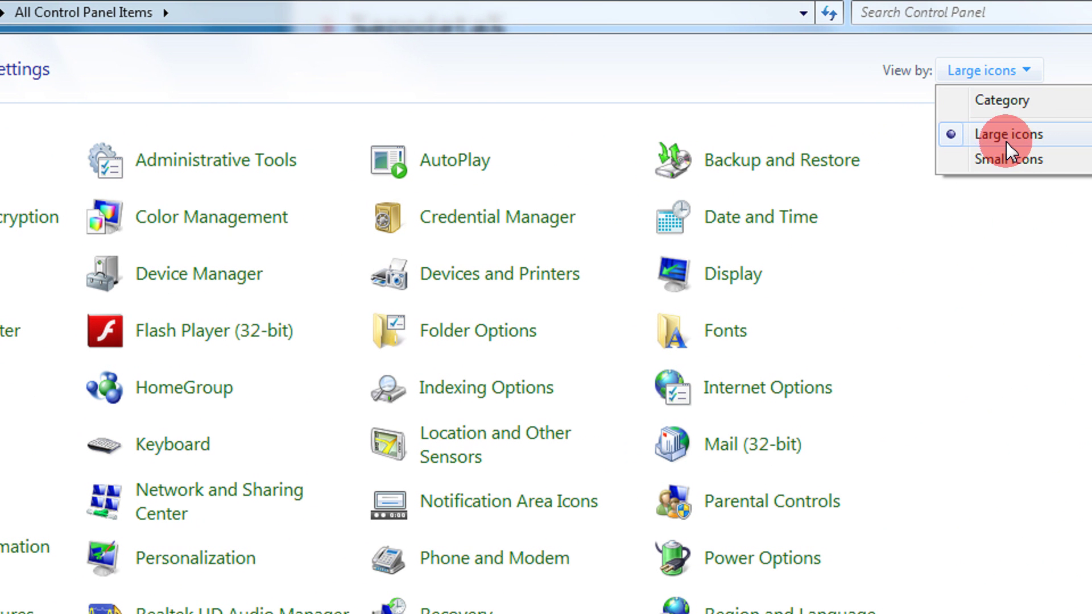
click(1000, 101)
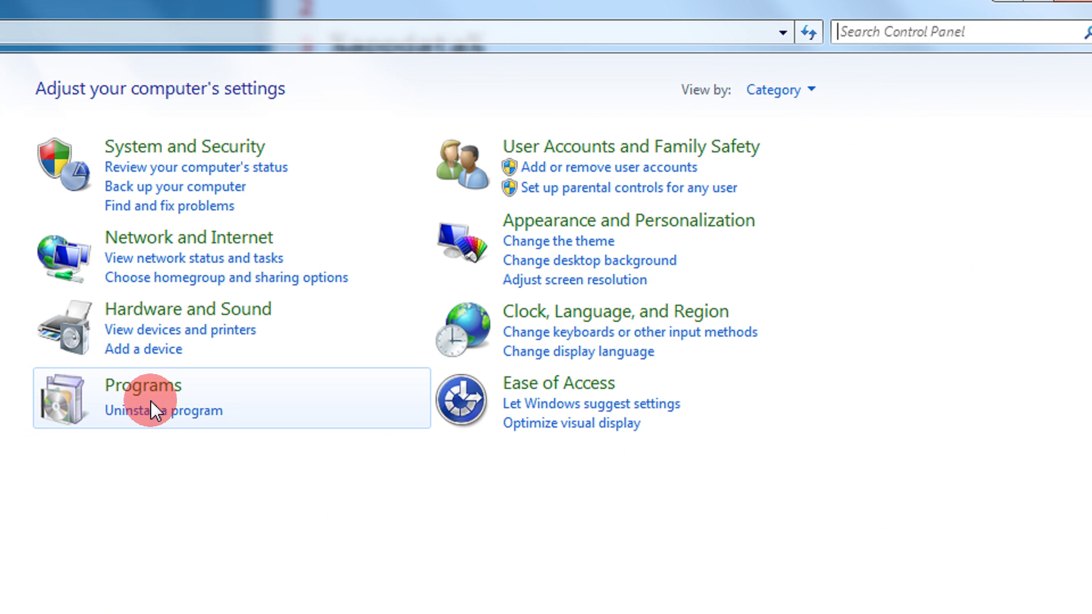
click(771, 90)
click(787, 156)
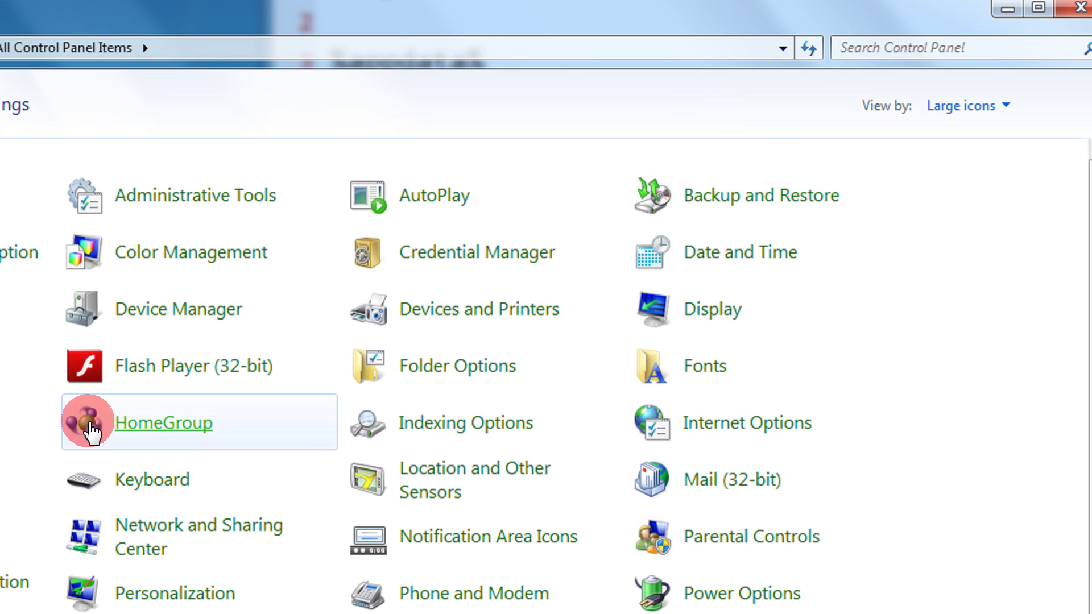
scroll(71, 424, down, 3)
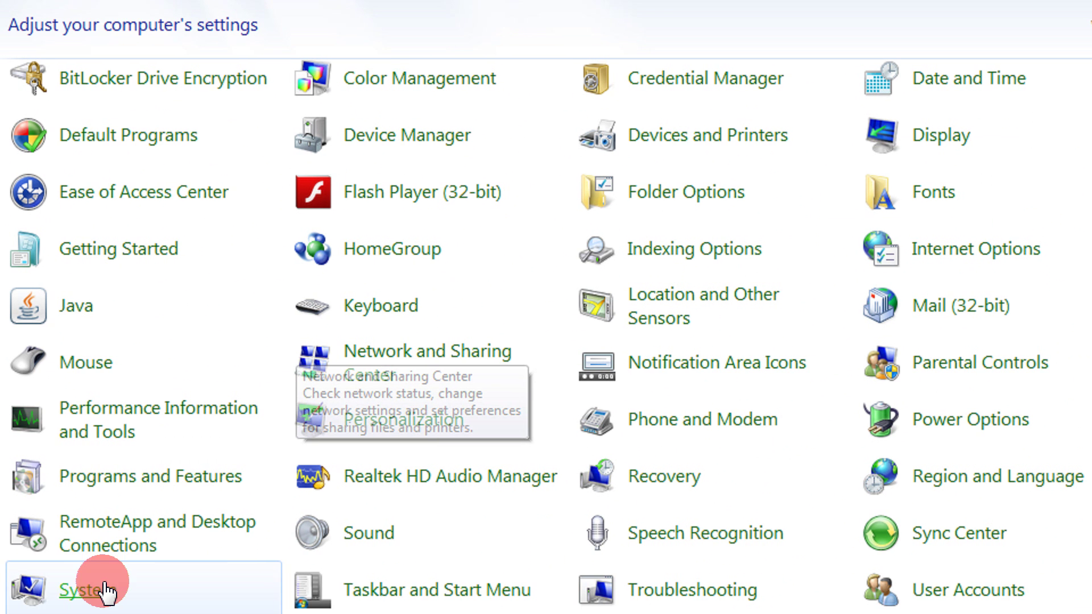
click(112, 476)
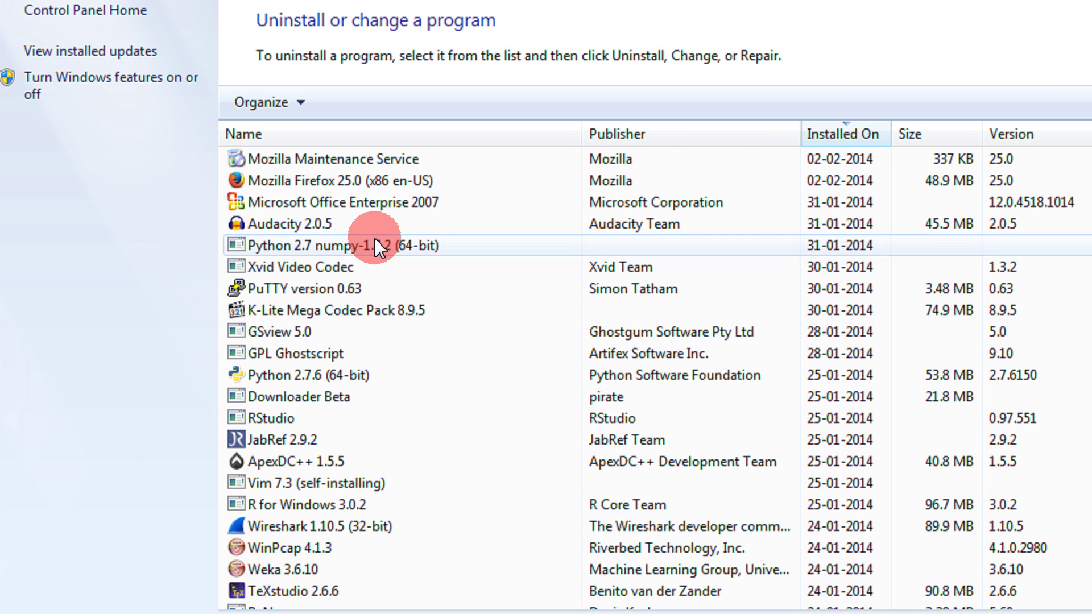
Uninstall Mozilla Firefox 25.0 with 'Remove personal data and customizations' checked, then finish the wizard
click(429, 180)
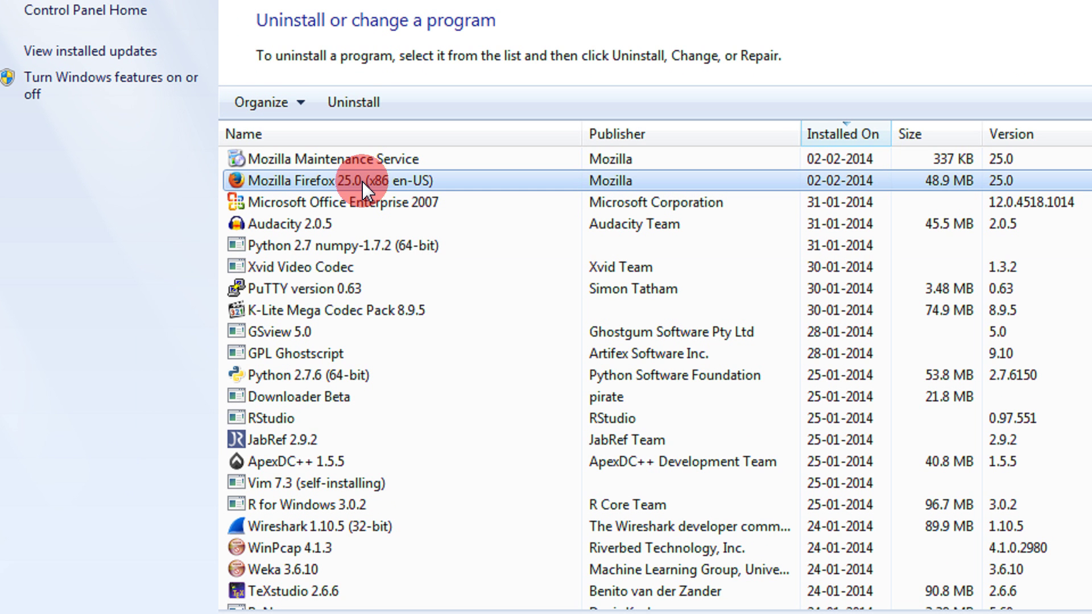
click(357, 106)
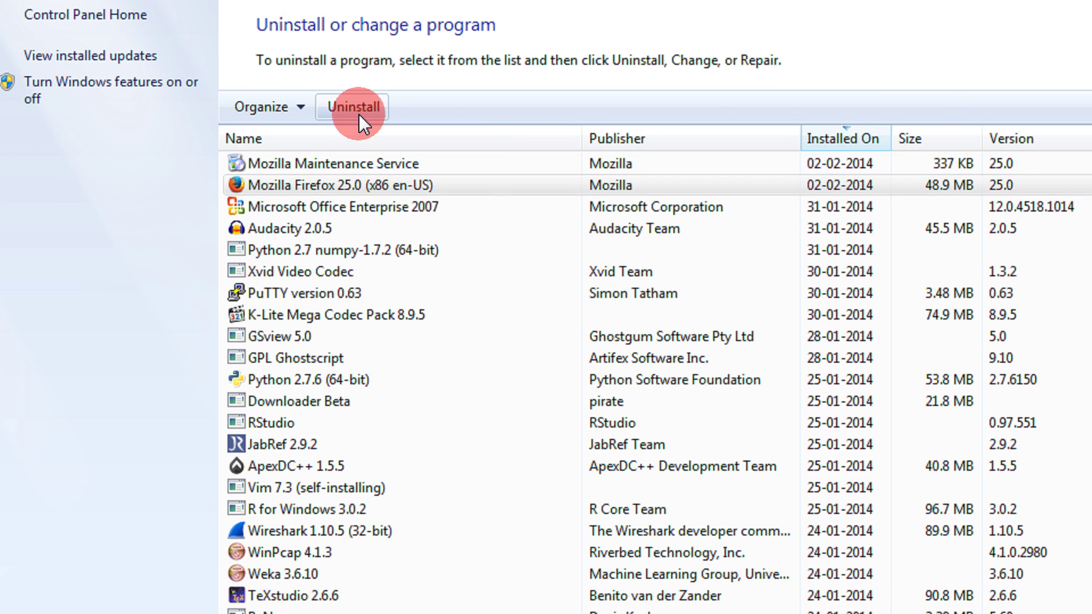
drag(515, 77, 439, 35)
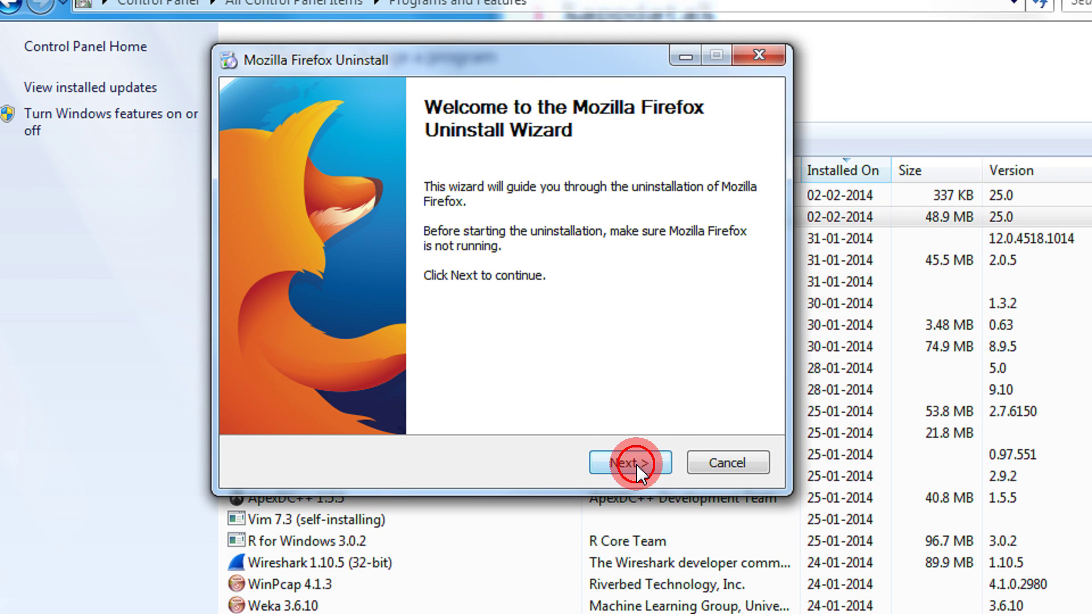
click(636, 465)
click(347, 242)
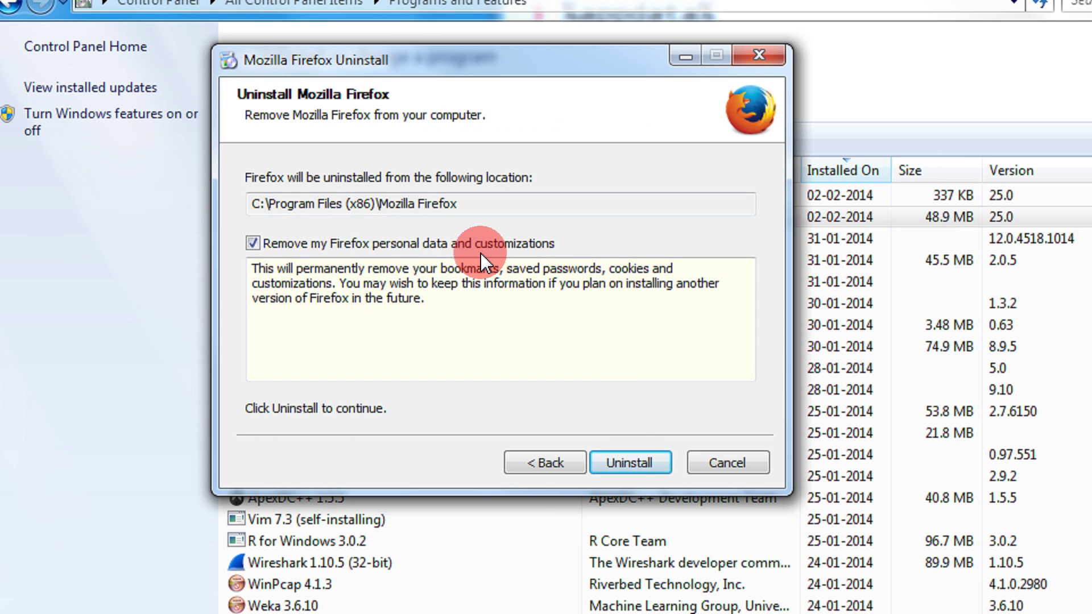
click(631, 459)
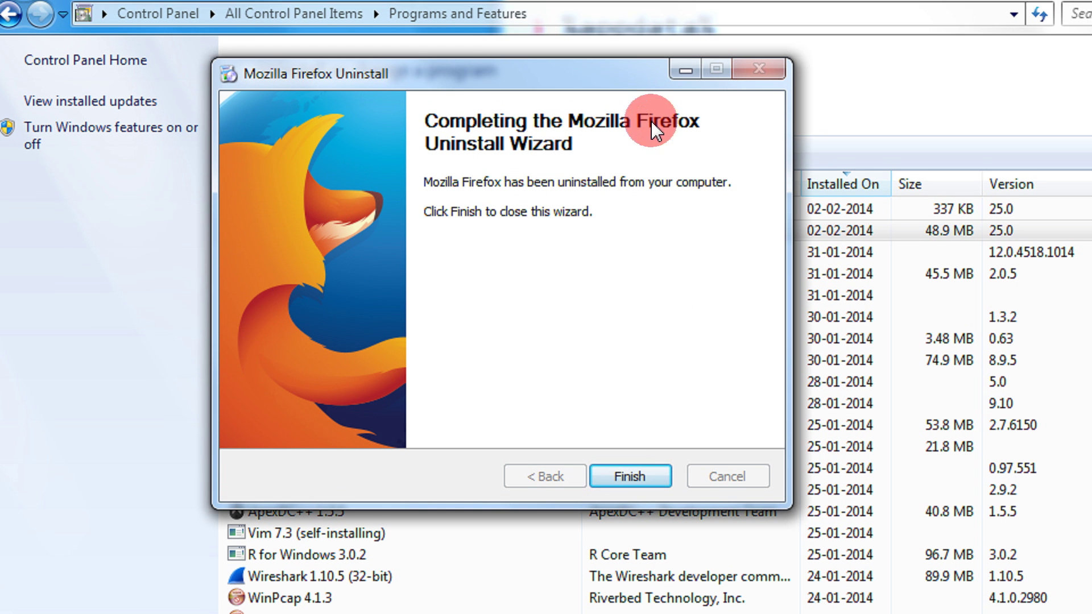
click(641, 467)
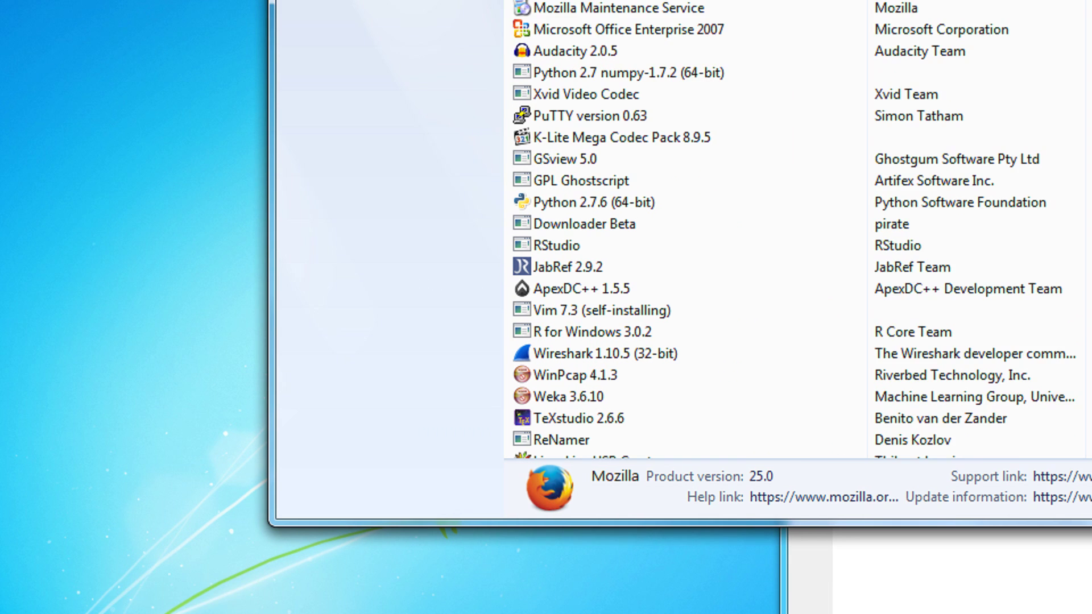
Find Run via Start search and run %appdata% to open the Roaming folder
click(35, 610)
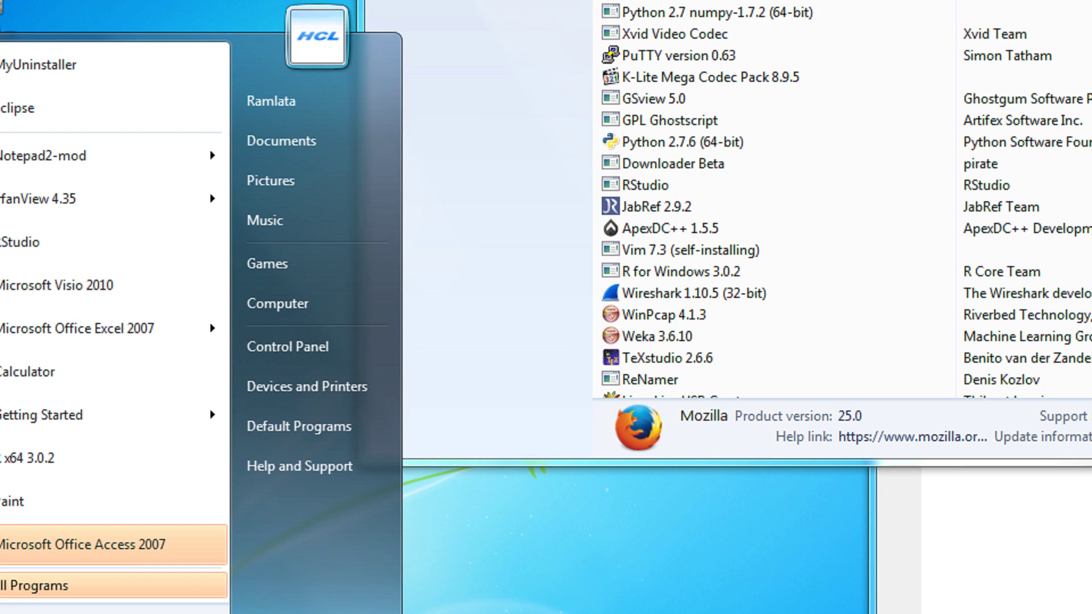
text(run)
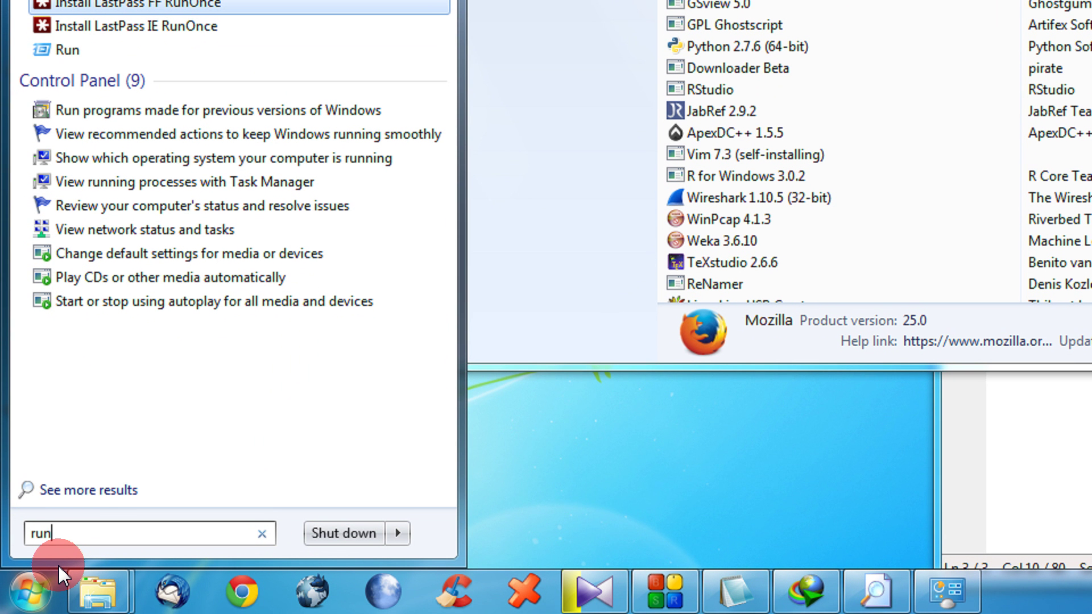
drag(62, 67, 108, 91)
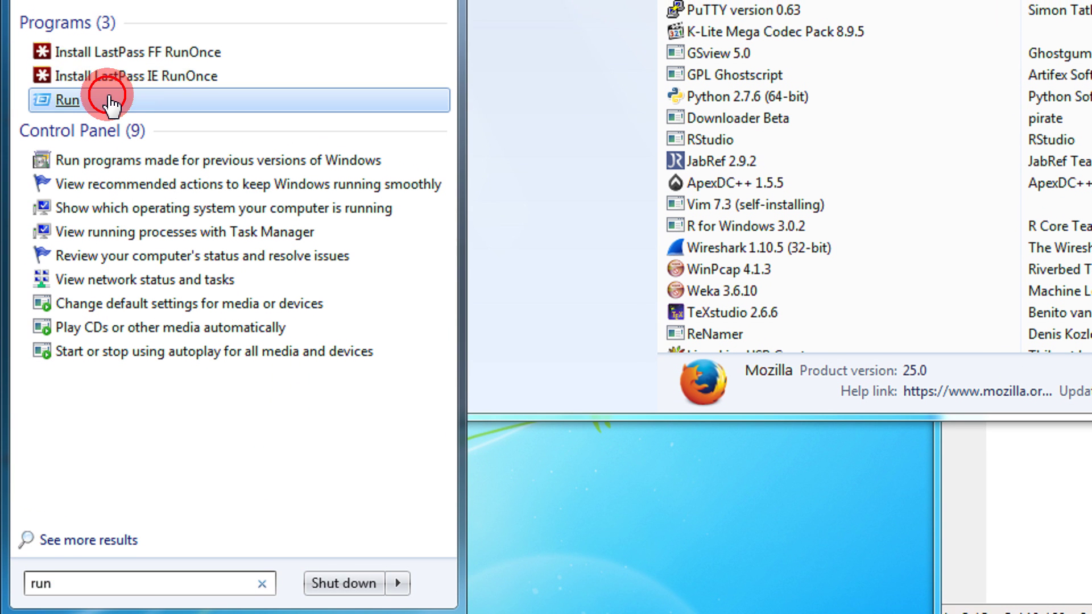
click(107, 91)
drag(166, 435, 251, 70)
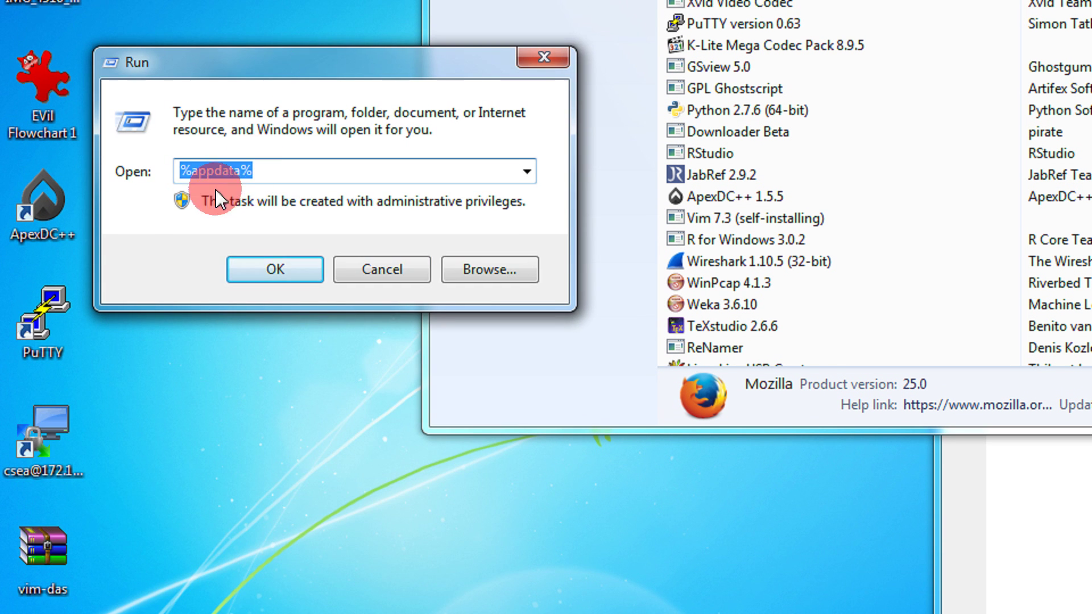
click(282, 166)
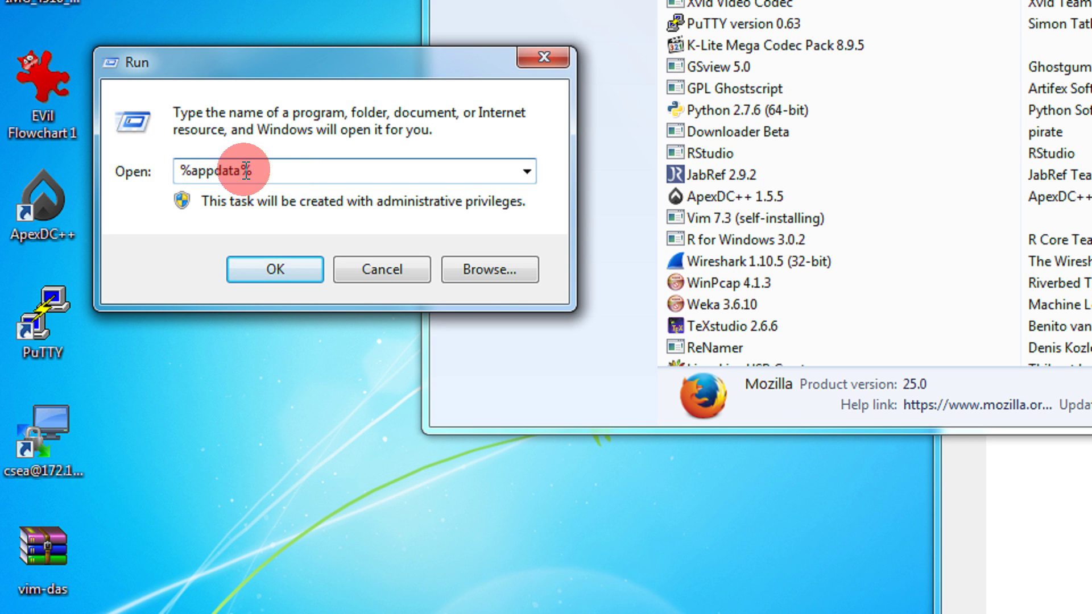
click(274, 175)
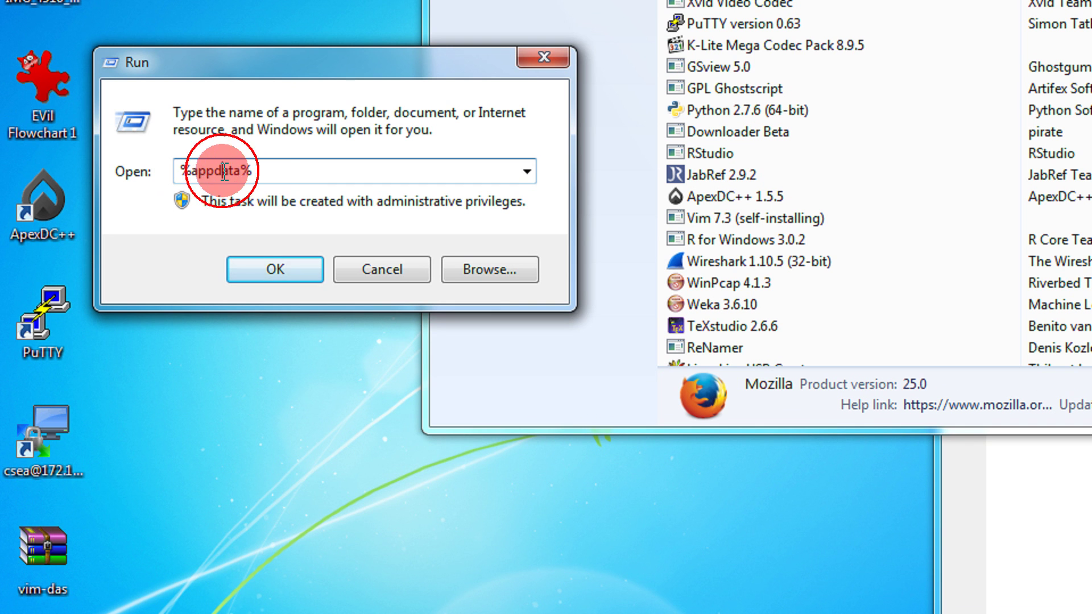
click(269, 171)
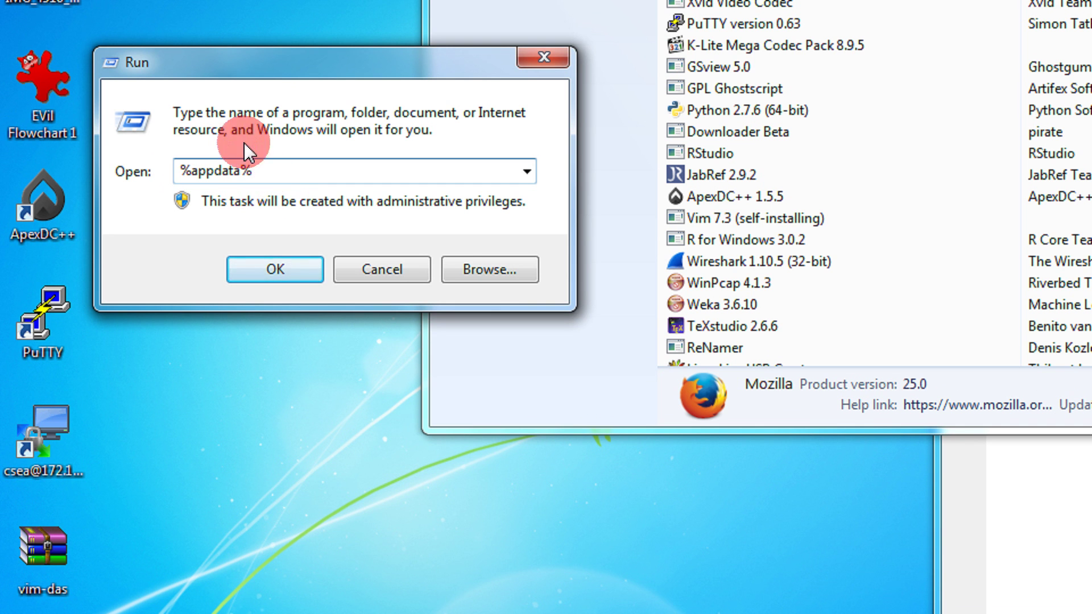
click(283, 269)
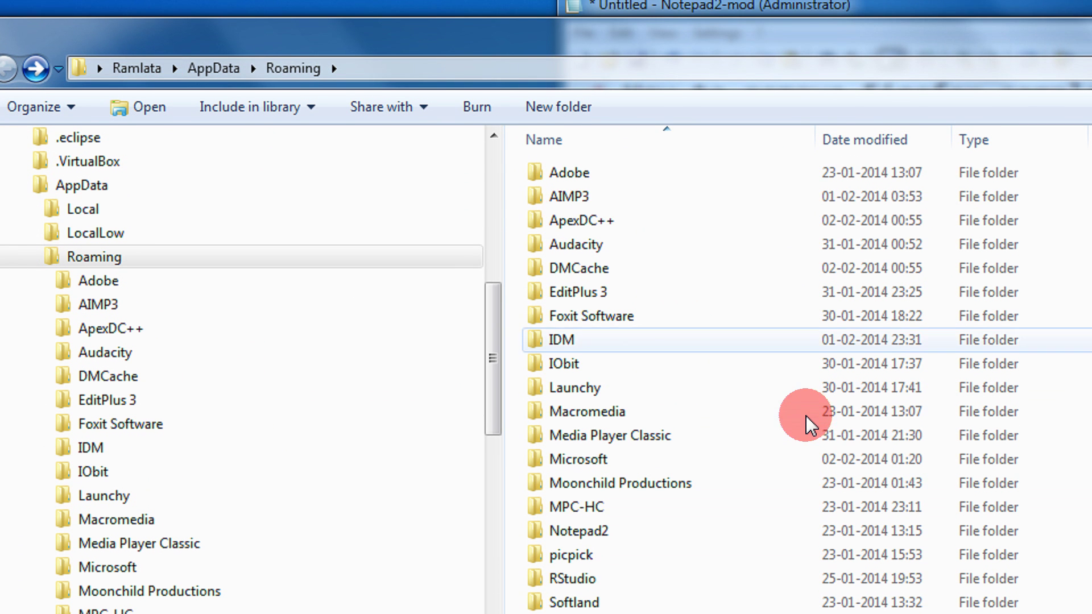
Scroll through Roaming, selecting Microsoft, MPC-HC and Macromedia, confirming no Mozilla folder remains
scroll(808, 419, down, 2)
scroll(808, 419, up, 2)
click(739, 462)
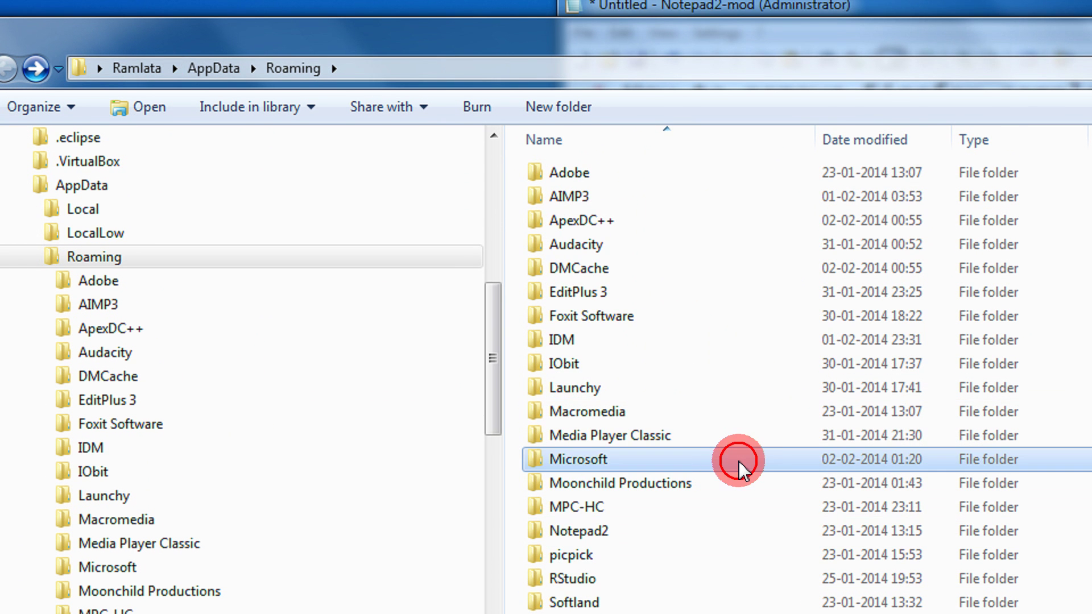
key(Down)
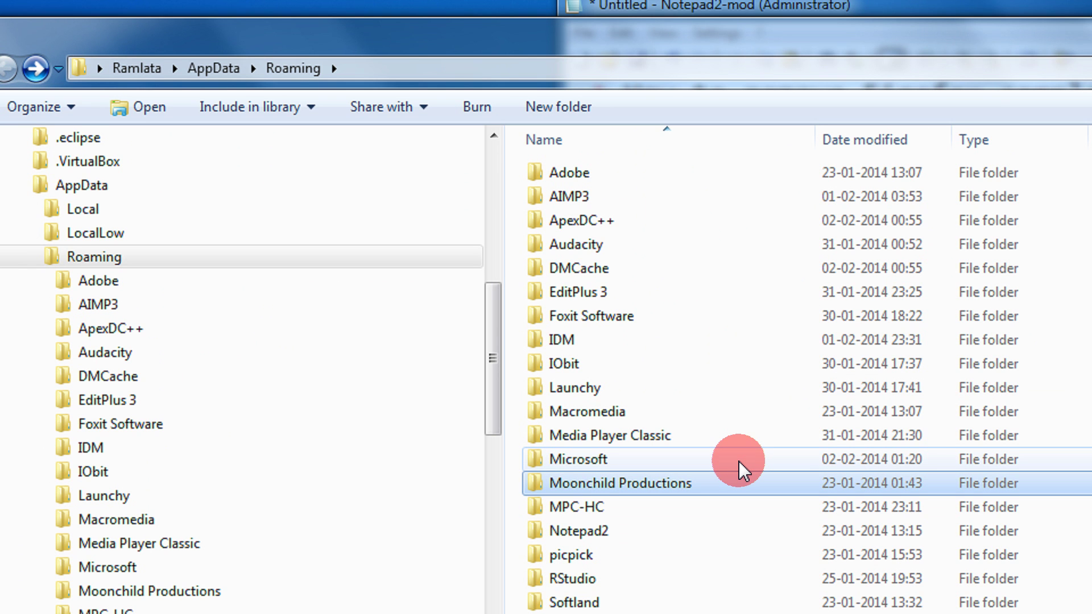
scroll(739, 461, down, 2)
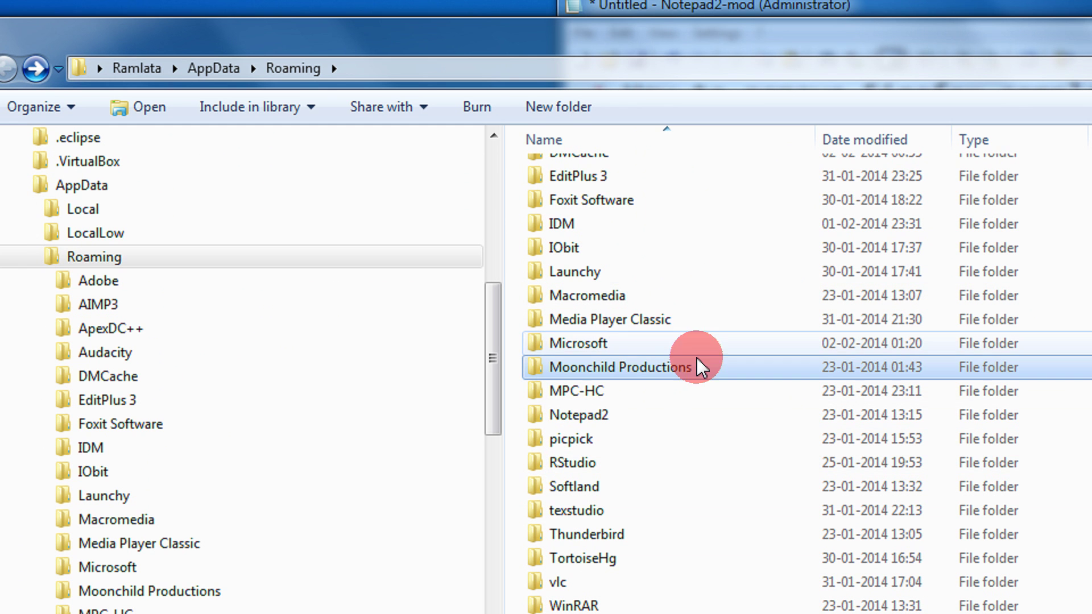
click(675, 382)
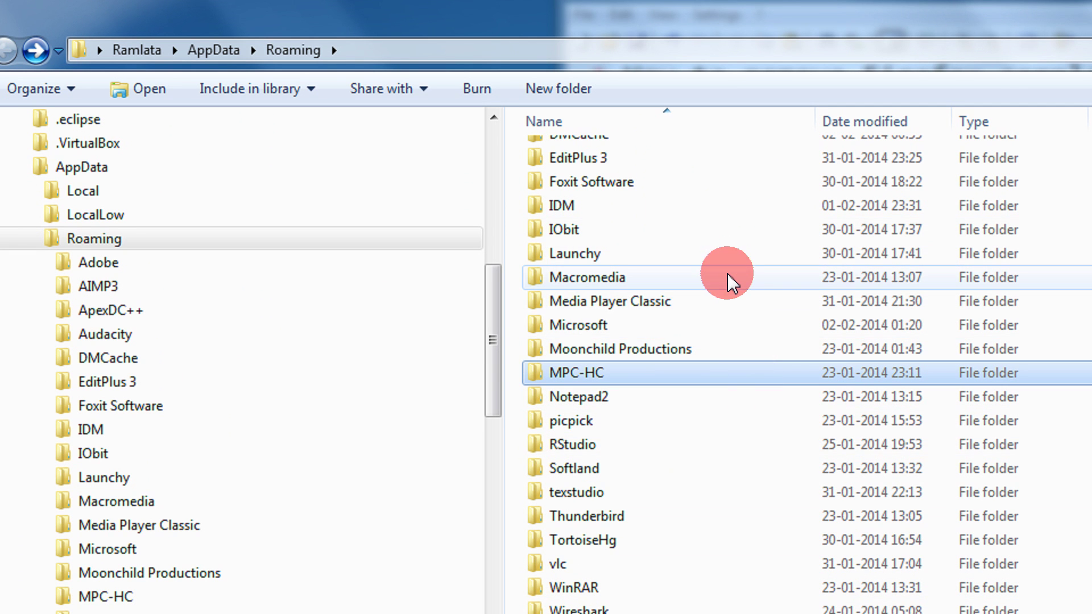
mouse_move(728, 274)
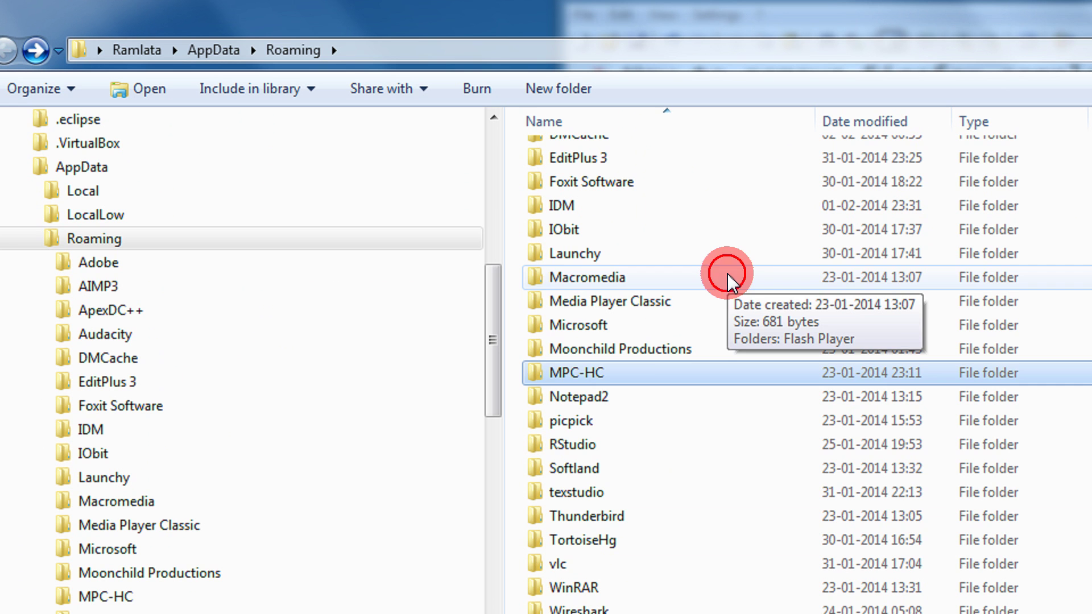
click(728, 274)
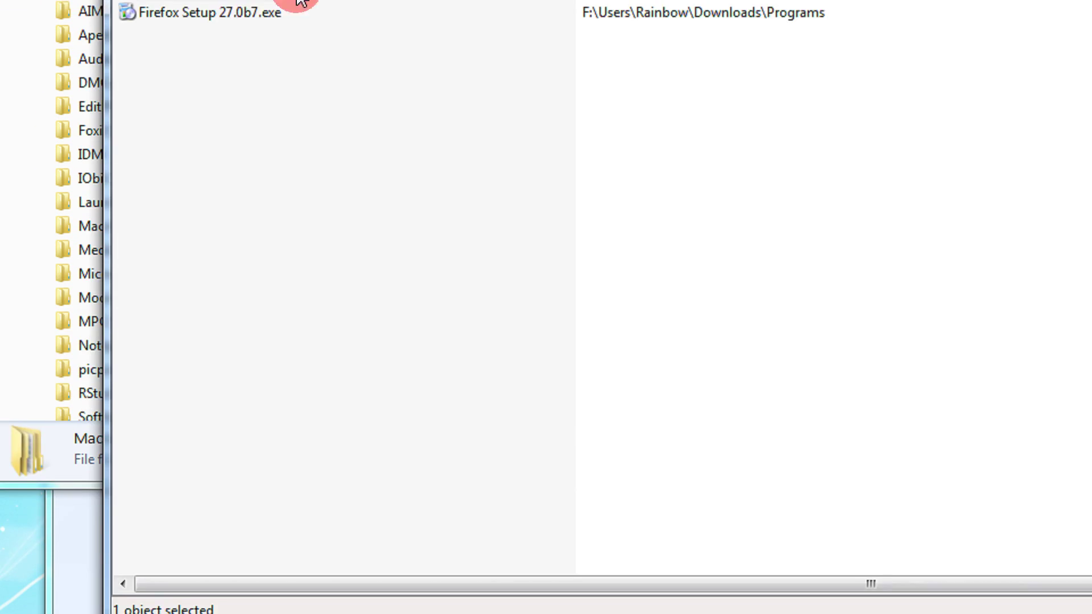
Copy Firefox Setup 26.0.exe from the search results onto the desktop and minimize the search window
click(196, 24)
click(95, 53)
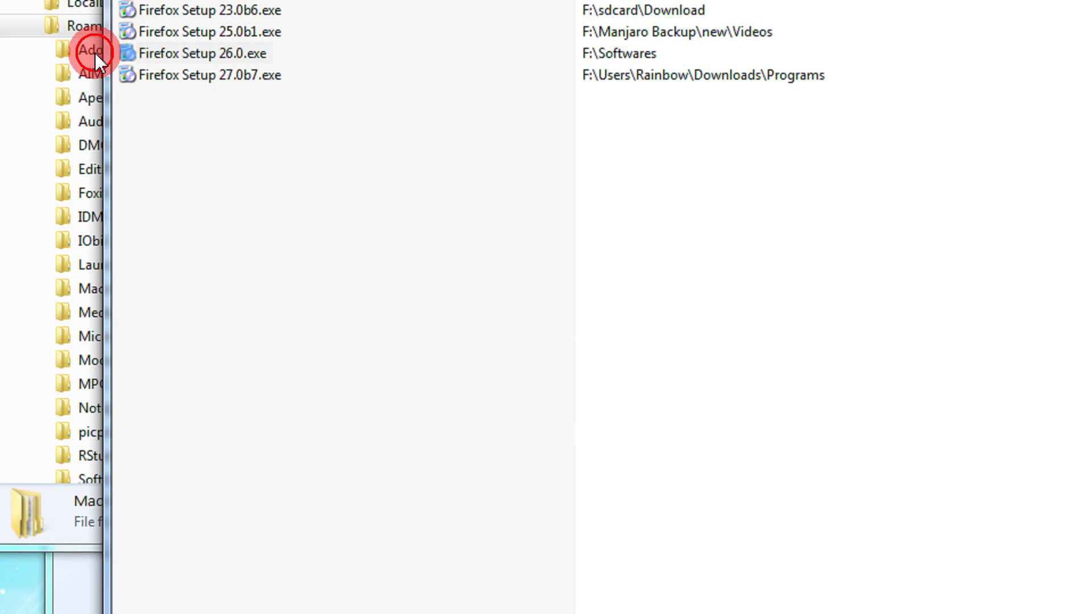
drag(95, 54, 0, 53)
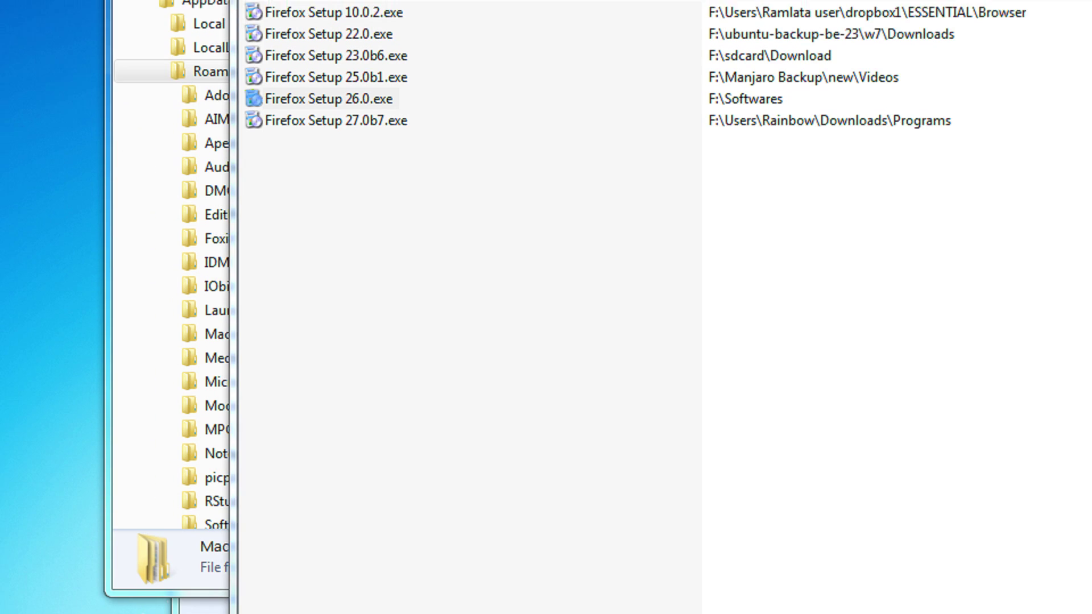
click(276, 17)
click(321, 115)
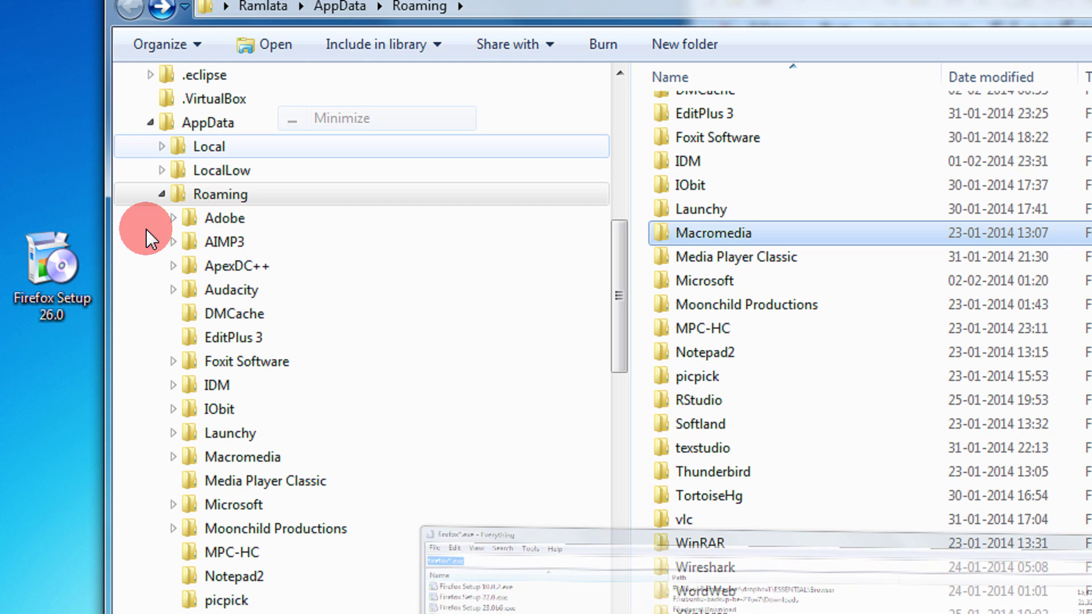
Run Firefox Setup 26.0 with the Standard setup type, install, and finish launching Firefox
double_click(57, 293)
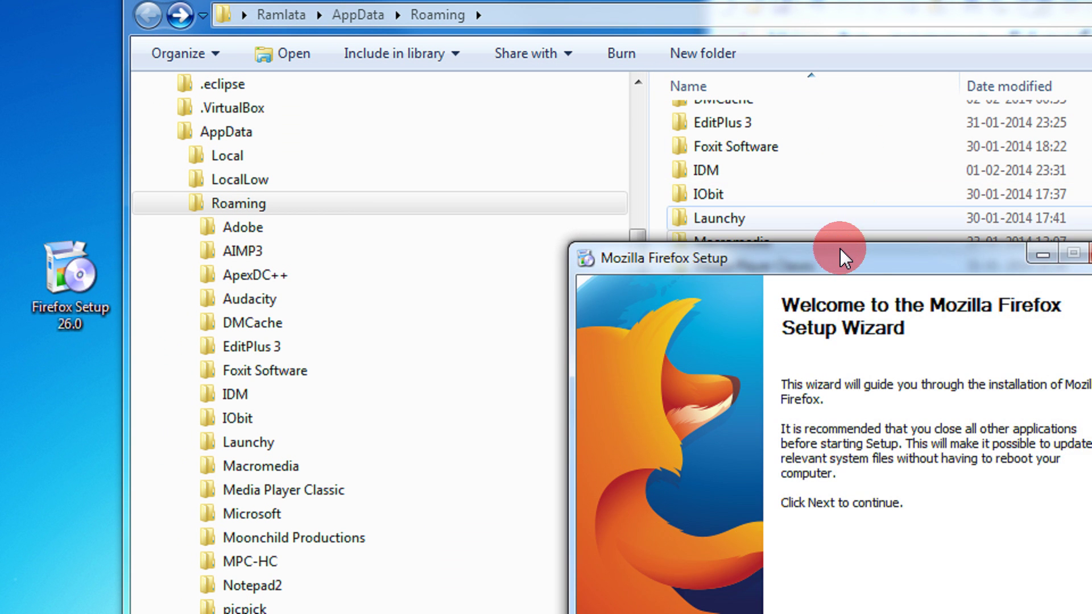
drag(840, 248, 630, 102)
click(777, 507)
click(777, 502)
click(777, 502)
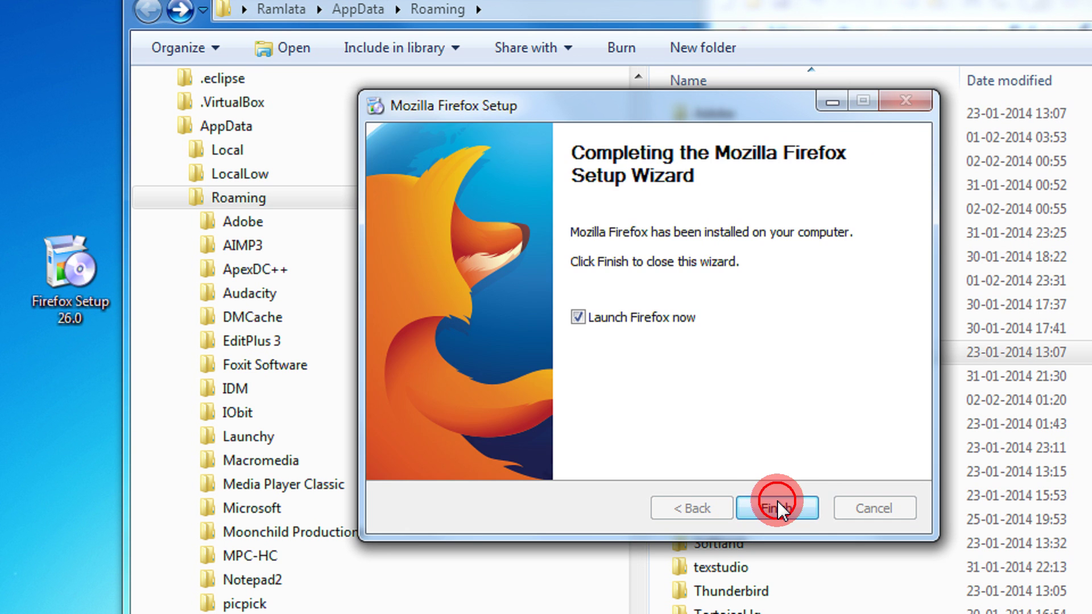
click(777, 501)
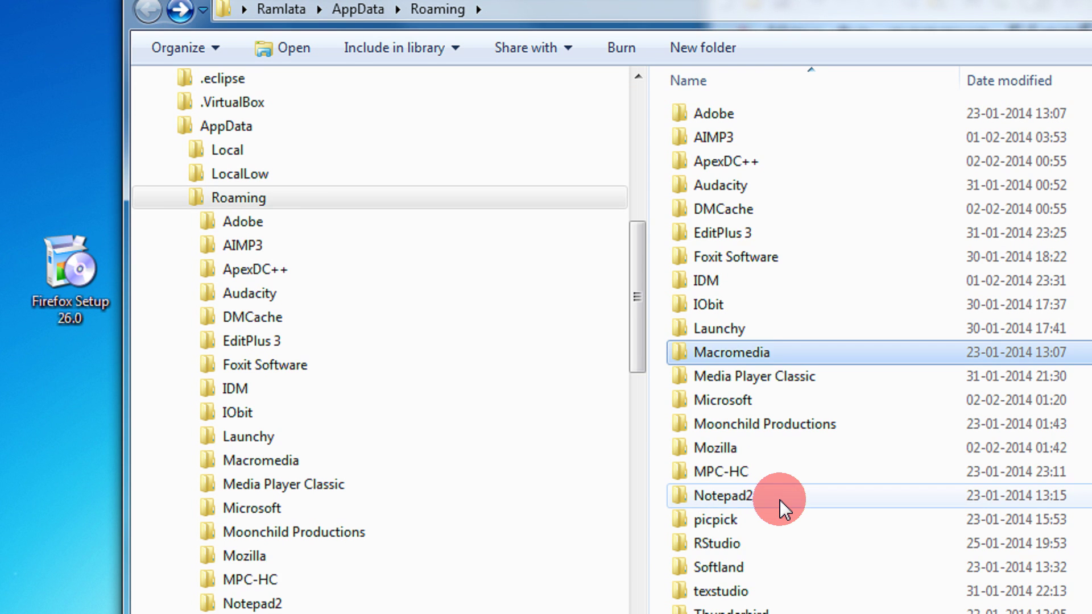
Open the new Roaming\Mozilla\Firefox\Profiles folder
click(762, 451)
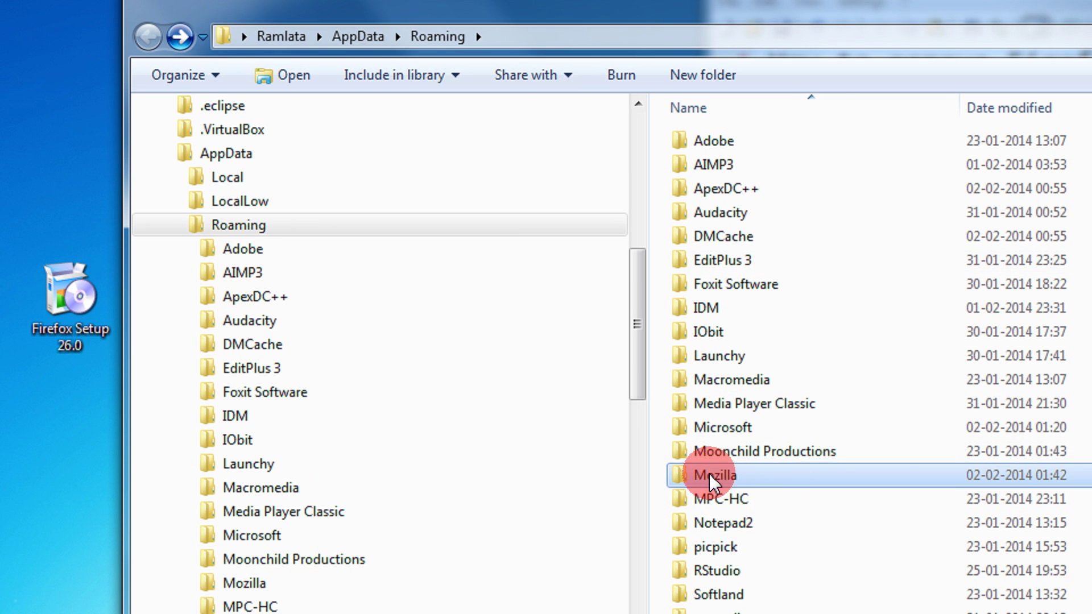
double_click(755, 479)
double_click(740, 142)
double_click(778, 164)
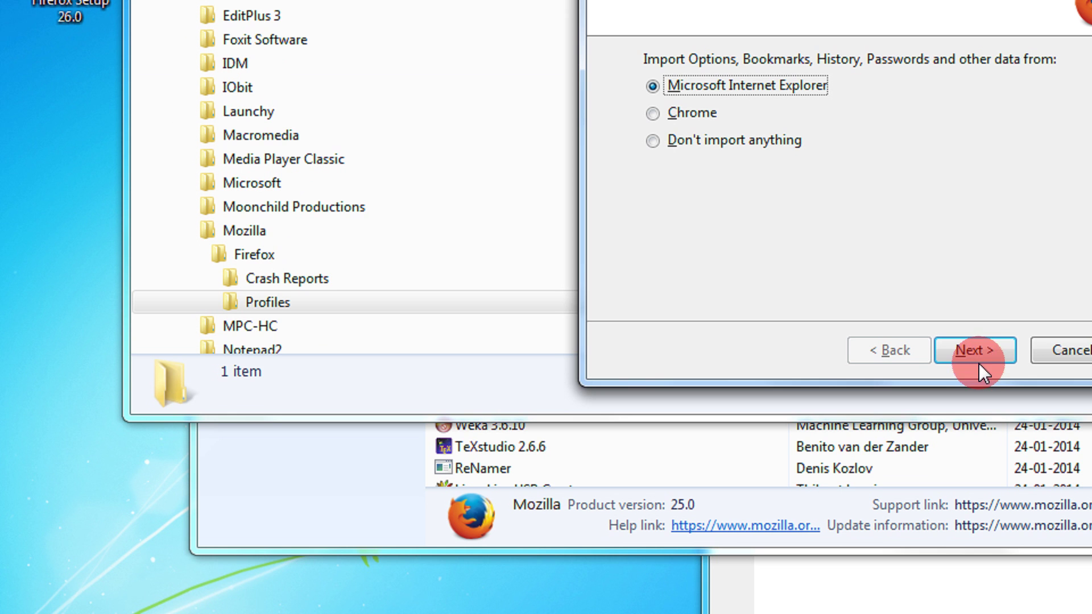
Skip the import step and proxy login, then confirm the default Mozilla Firefox Start Page home page
click(971, 348)
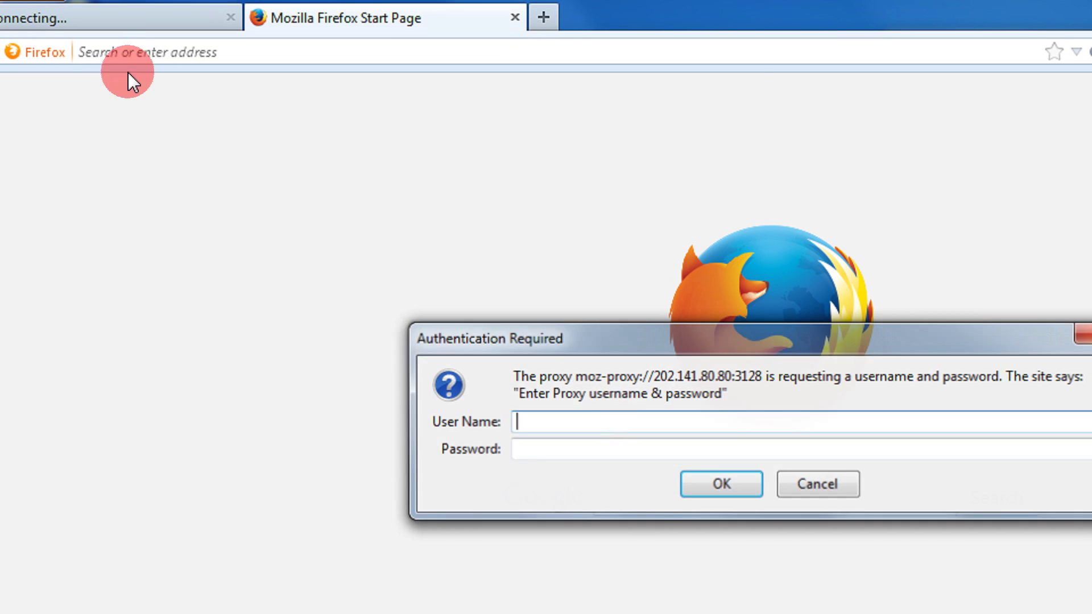
click(794, 473)
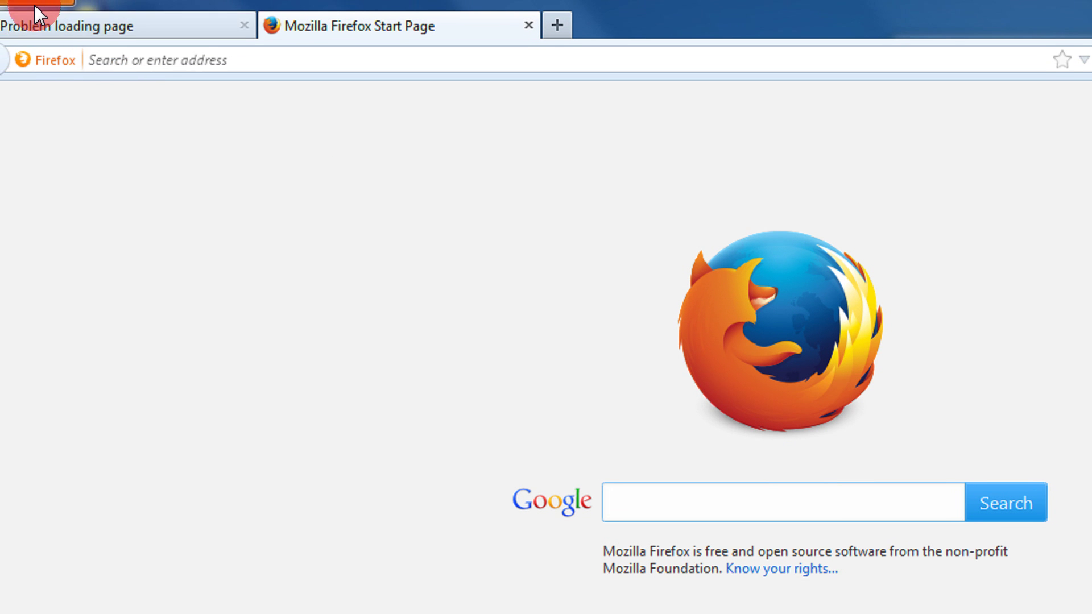
click(9, 7)
mouse_move(228, 152)
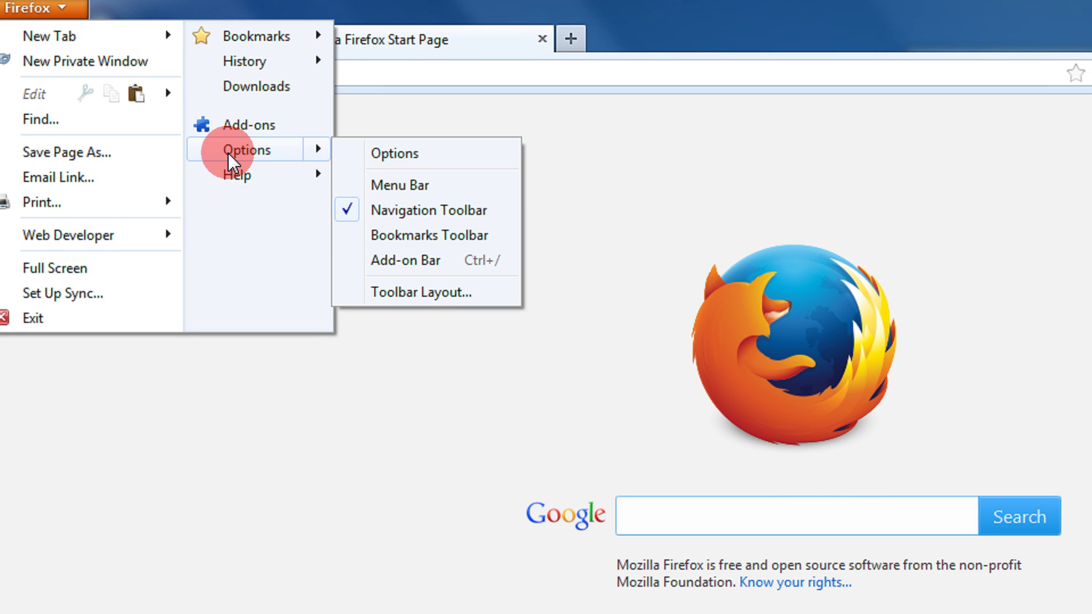
click(228, 152)
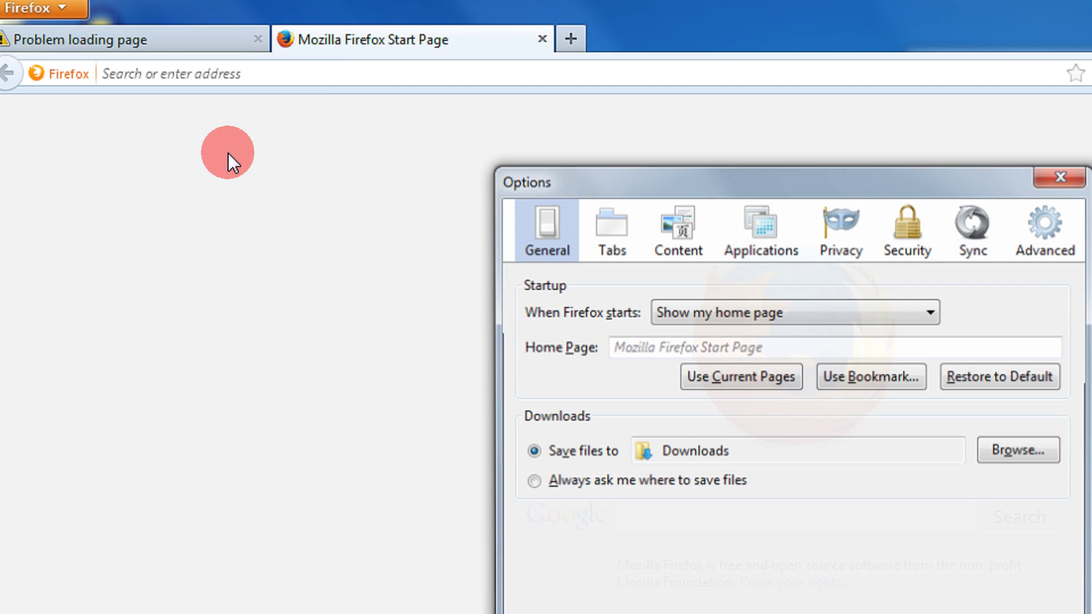
click(610, 340)
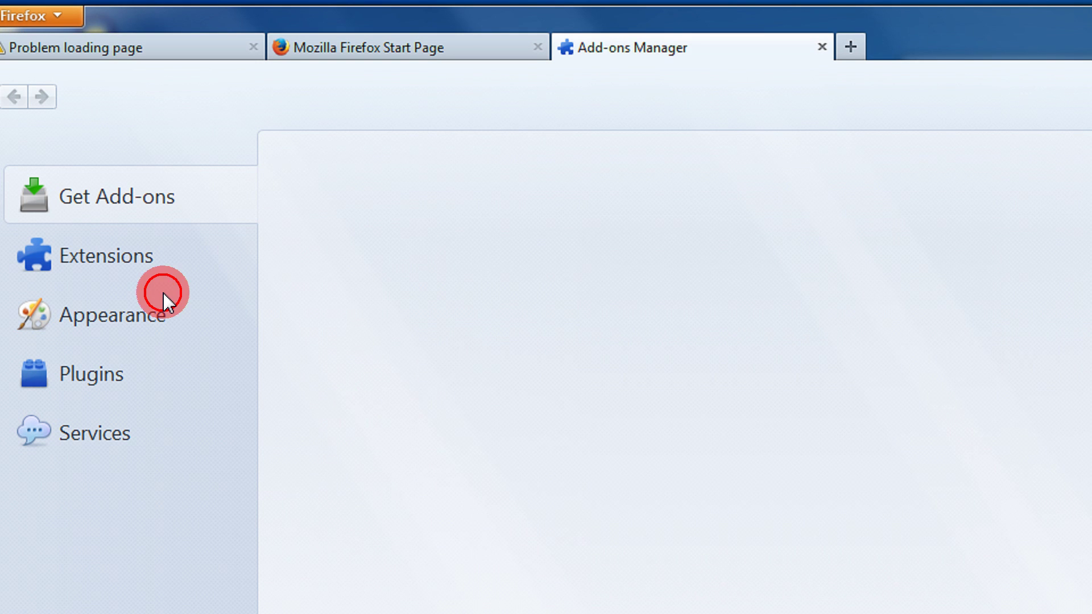
View the Extensions list, then the Plugins list showing Shockwave Flash 12.0.0.54
click(156, 260)
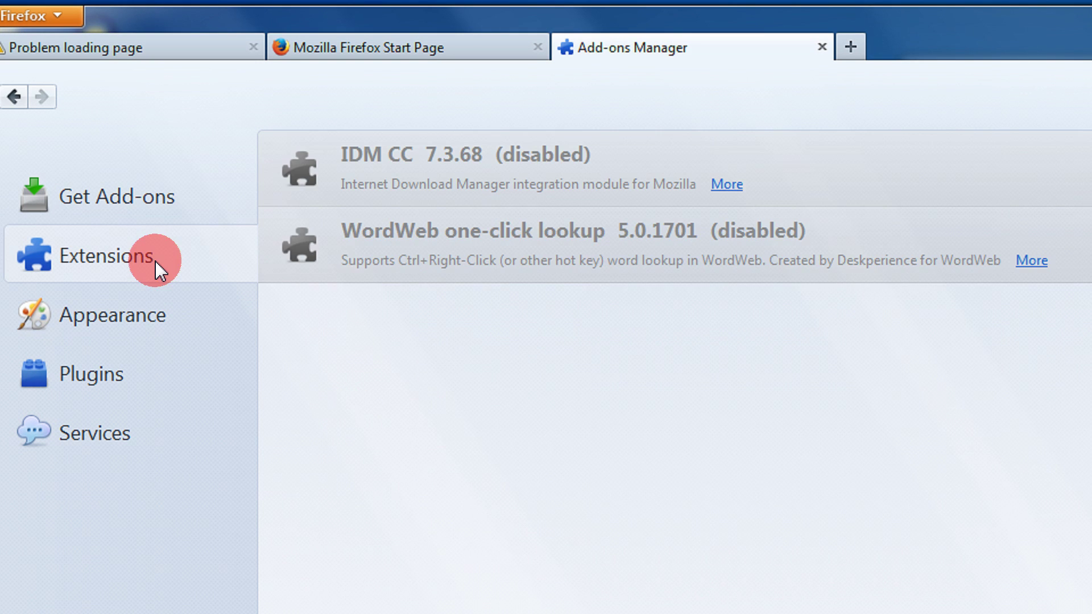
click(132, 391)
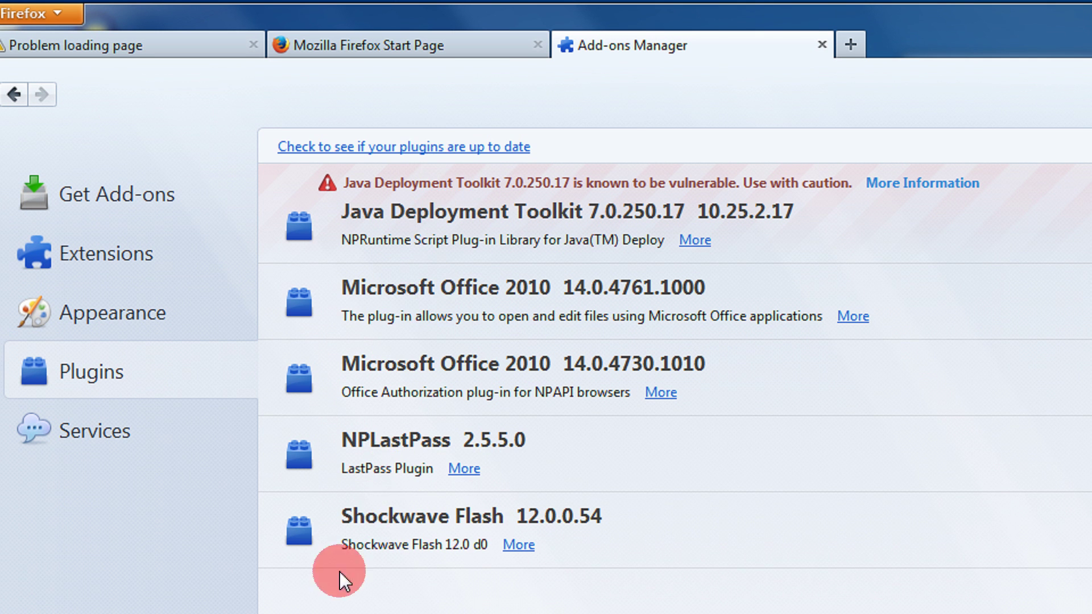
click(61, 15)
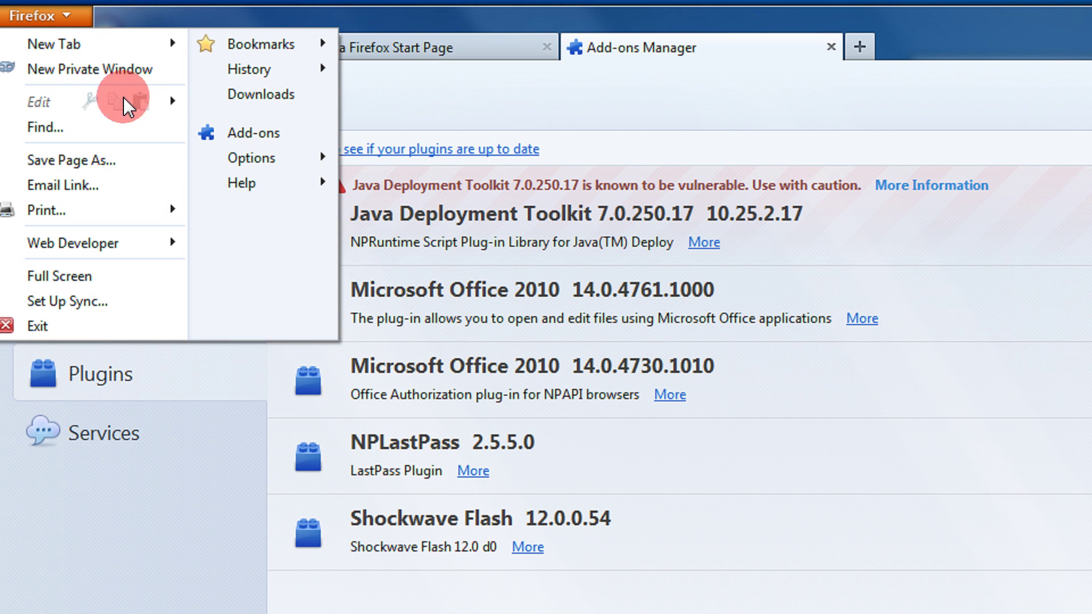
mouse_move(202, 155)
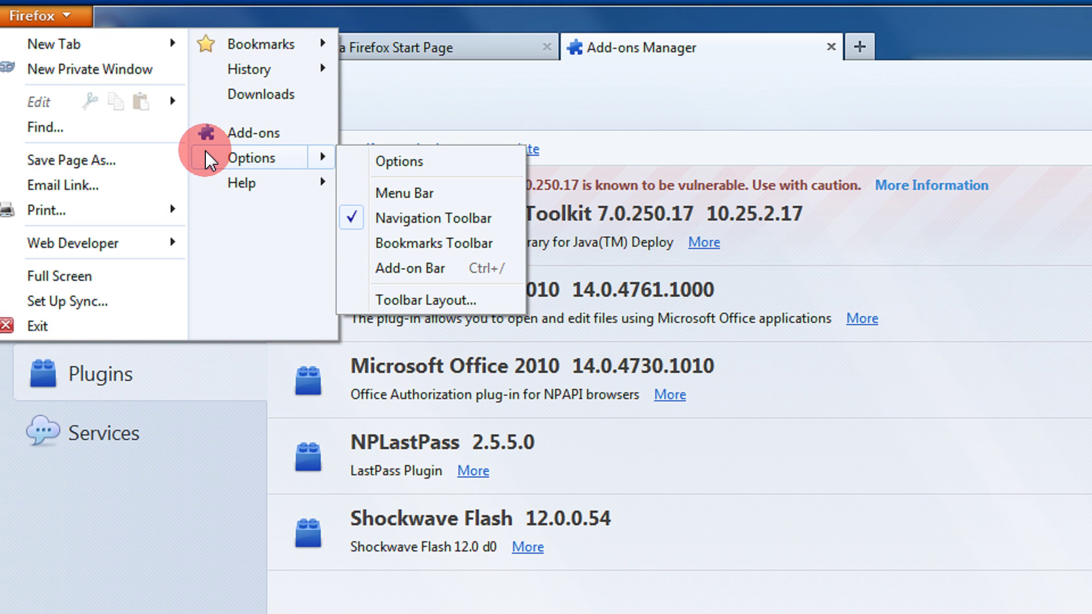